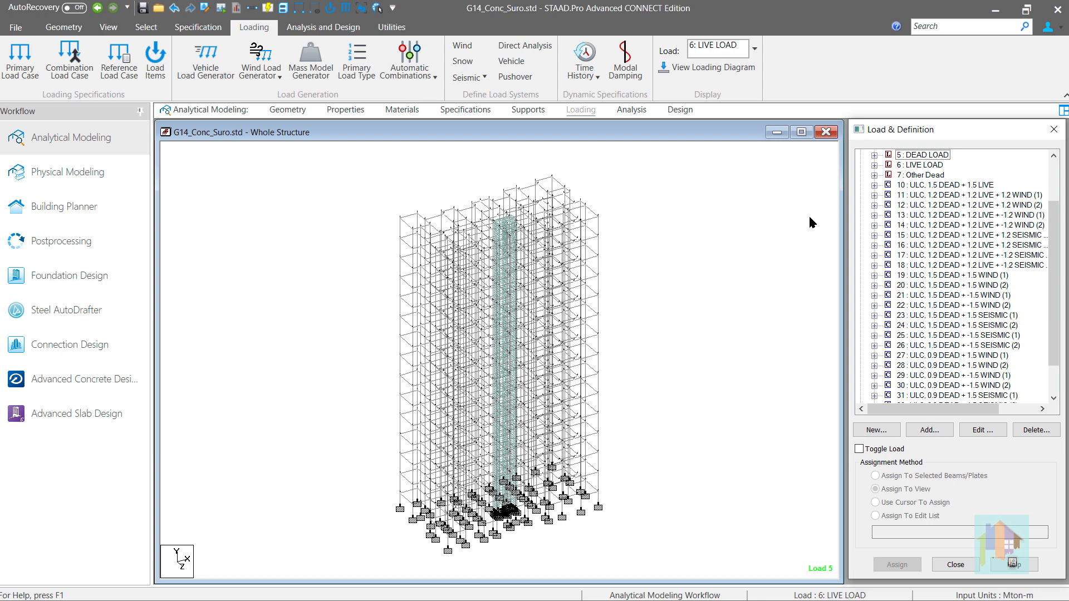
Check the loading type of primary load case 5, DEAD LOAD, and collapse its load items.
scroll(1058, 296, up, 2)
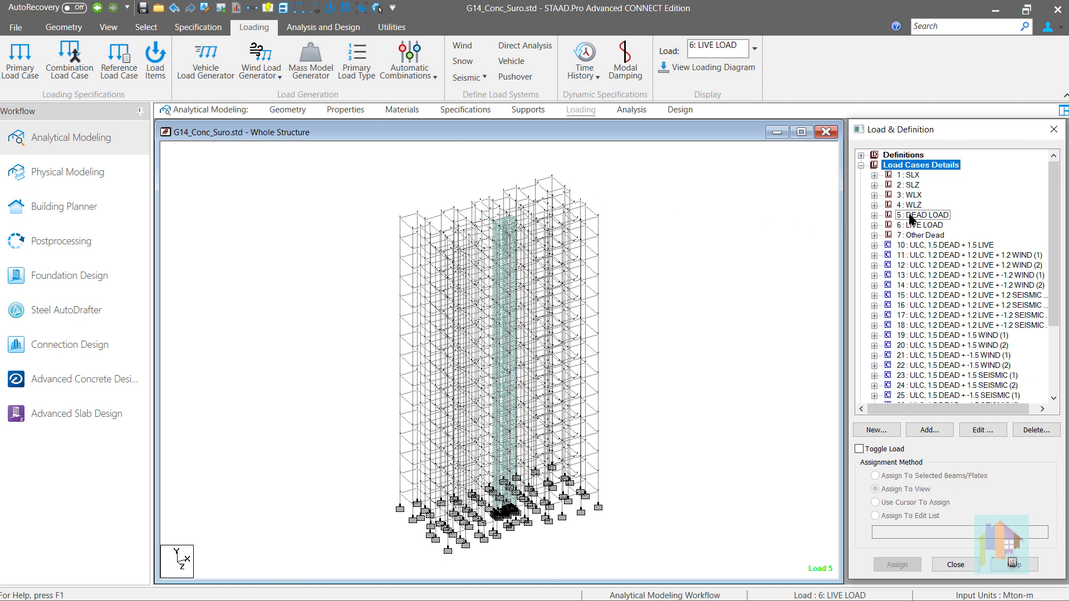
click(911, 218)
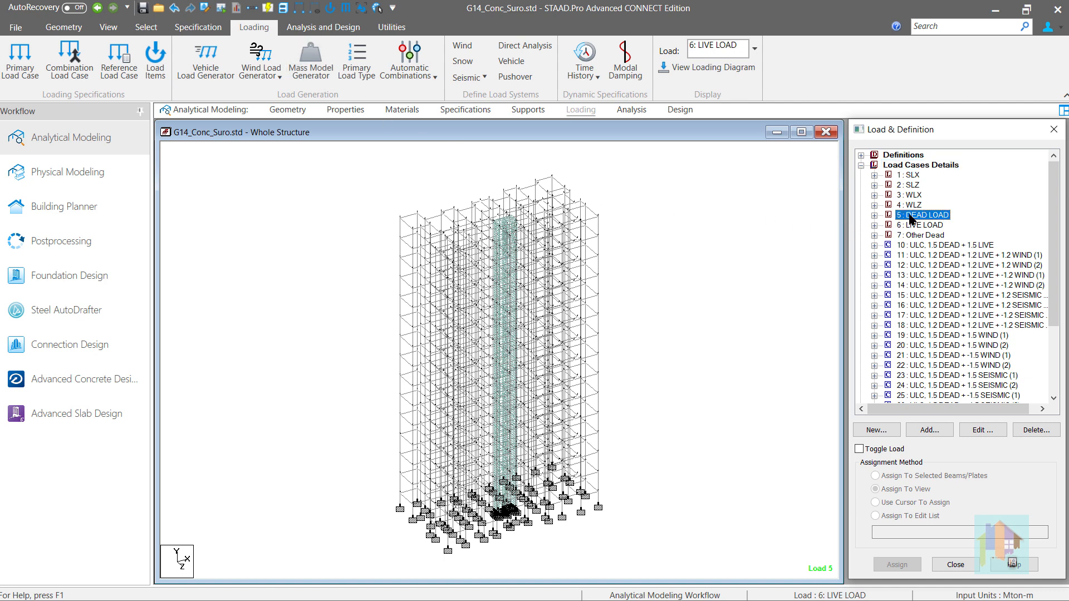
click(798, 245)
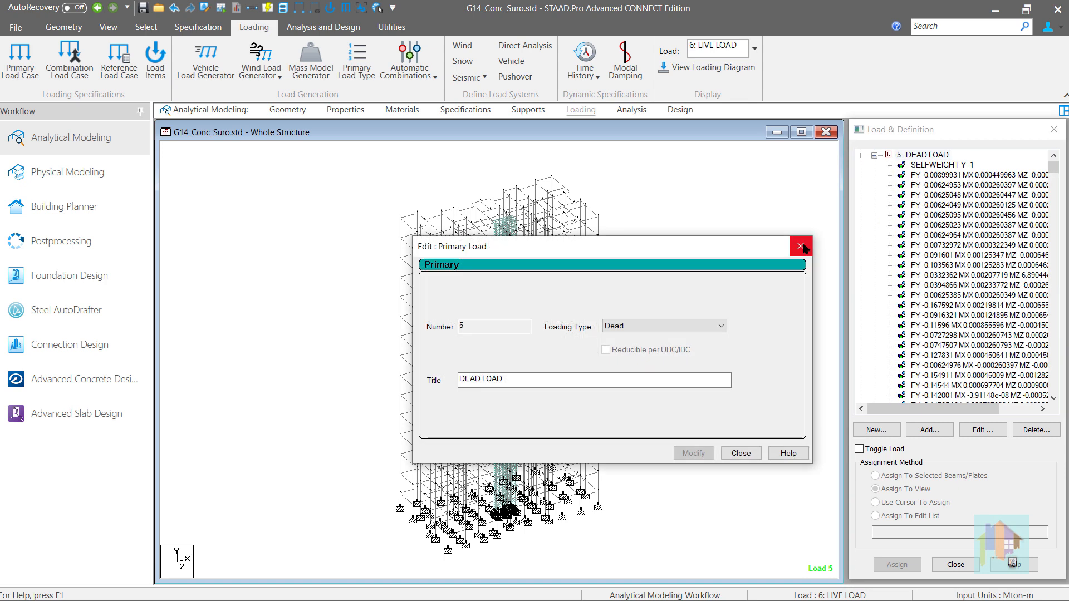
click(799, 246)
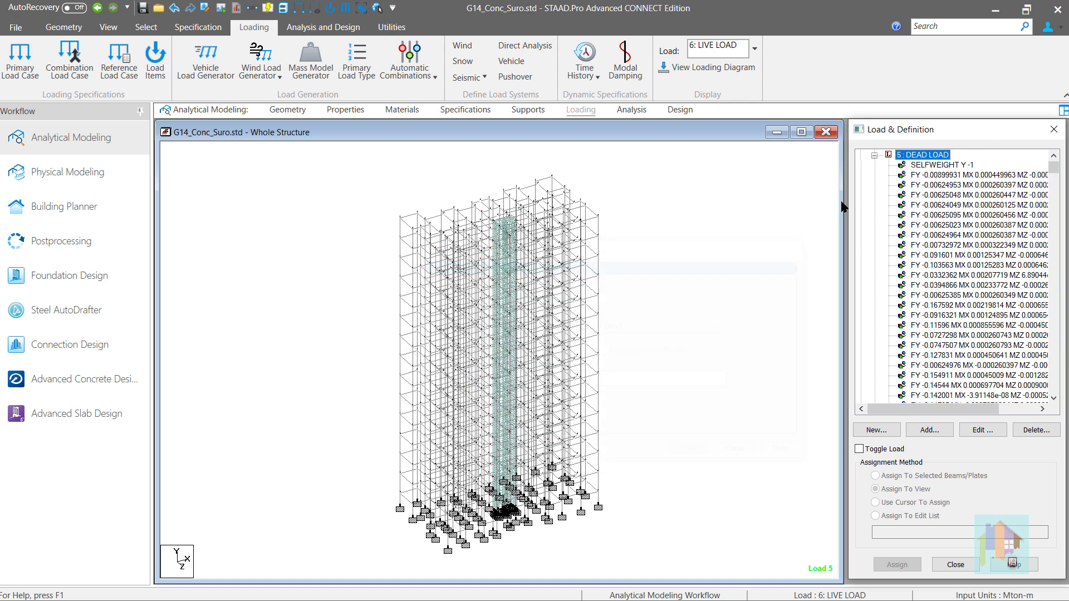
click(874, 155)
scroll(860, 214, up, 2)
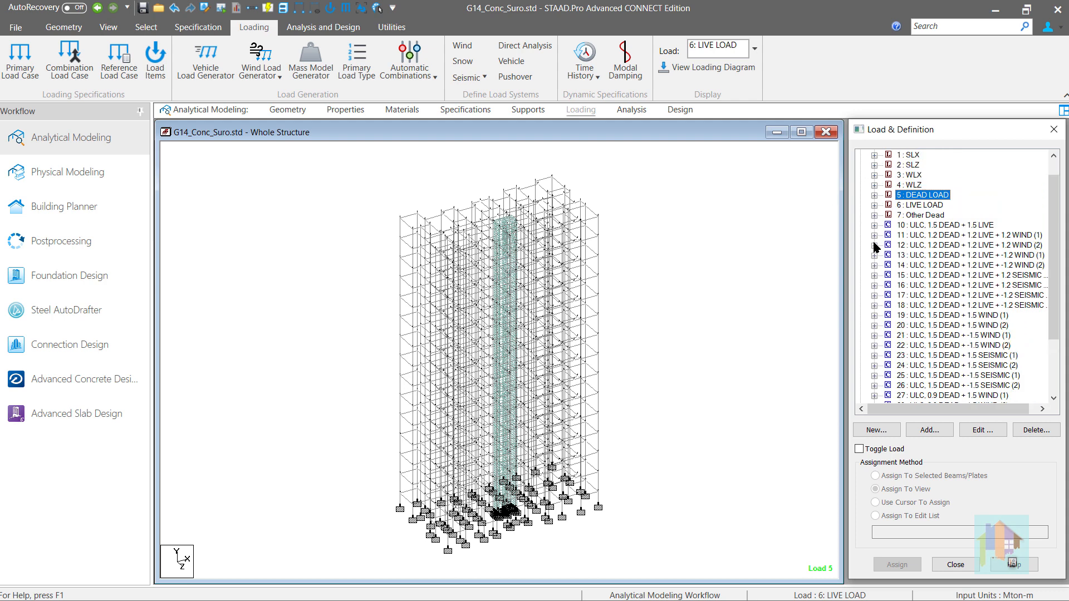
Expand the load definitions and review the load types assigned to all primary load cases without changing them.
click(861, 155)
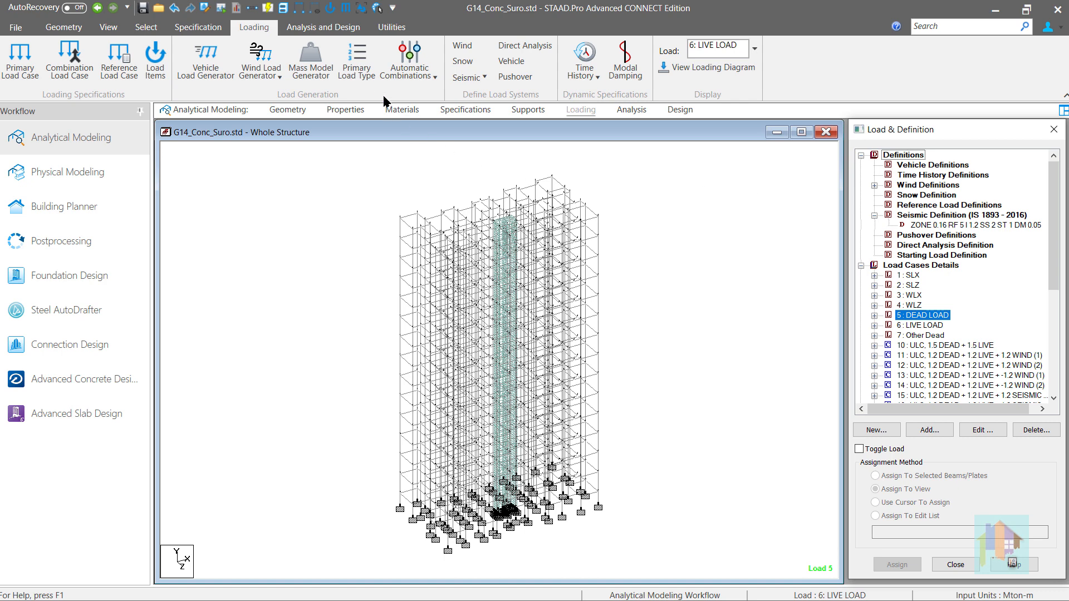
click(356, 60)
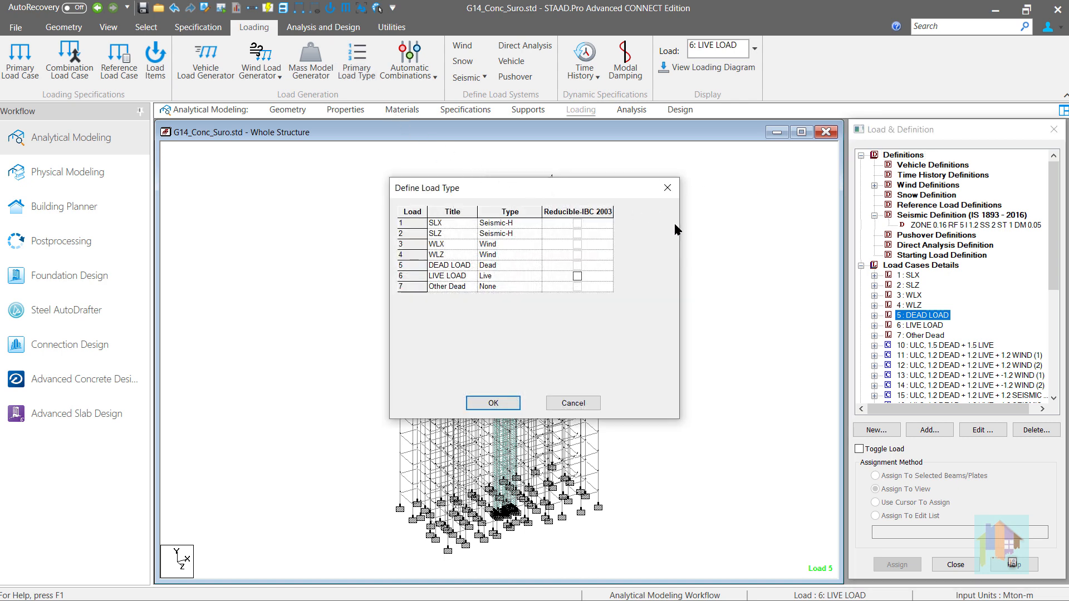
click(668, 189)
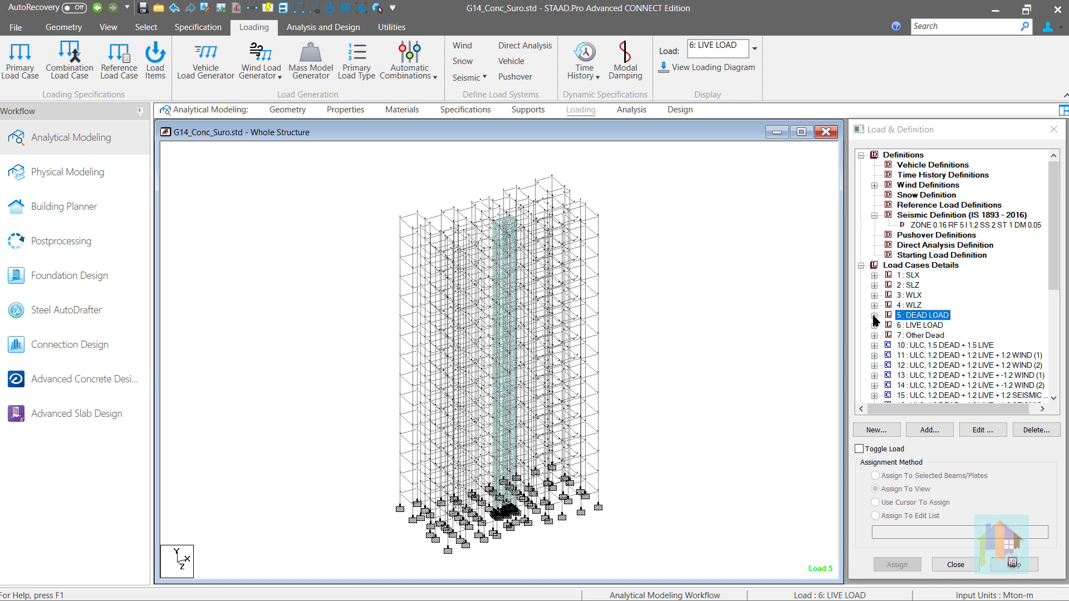
Check the loading type of primary load case 7, Other Dead, and collapse its load items.
double_click(928, 336)
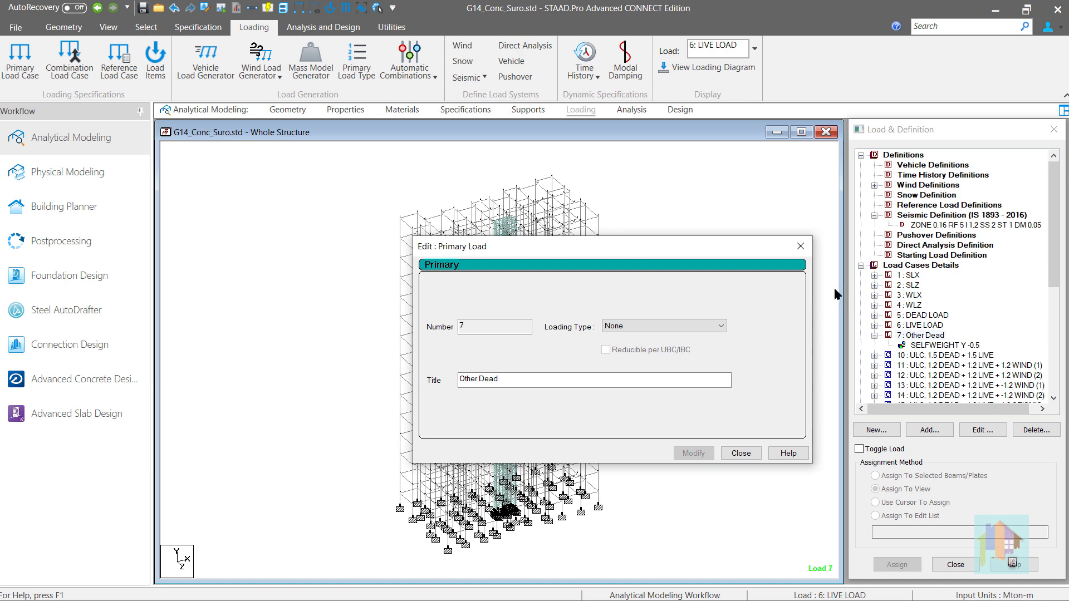
click(801, 246)
click(873, 336)
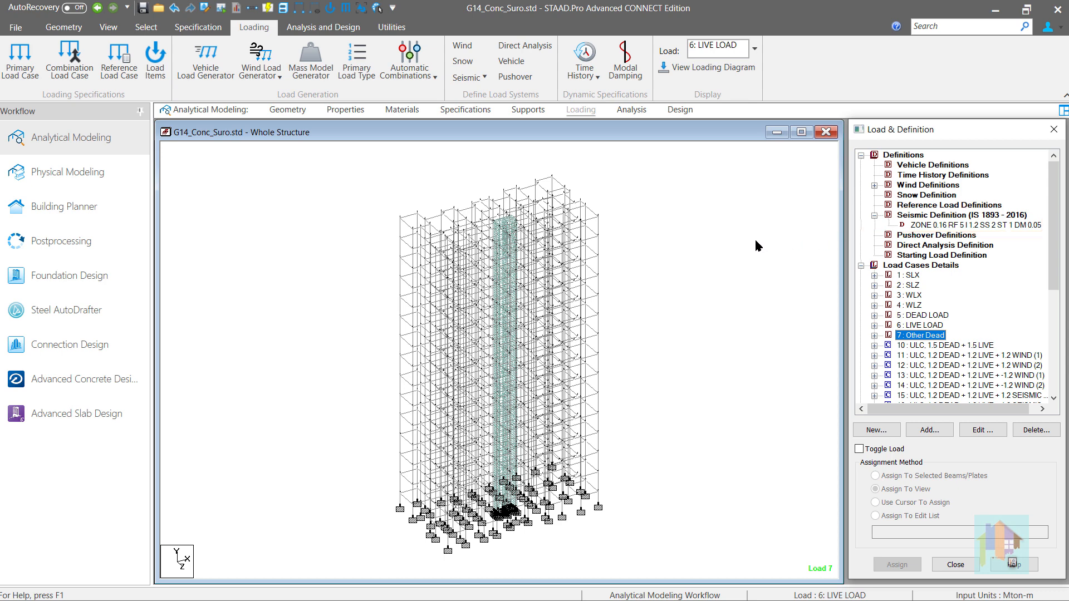
Open the mass model generator and try to add the mass into the first dynamic load case.
click(309, 73)
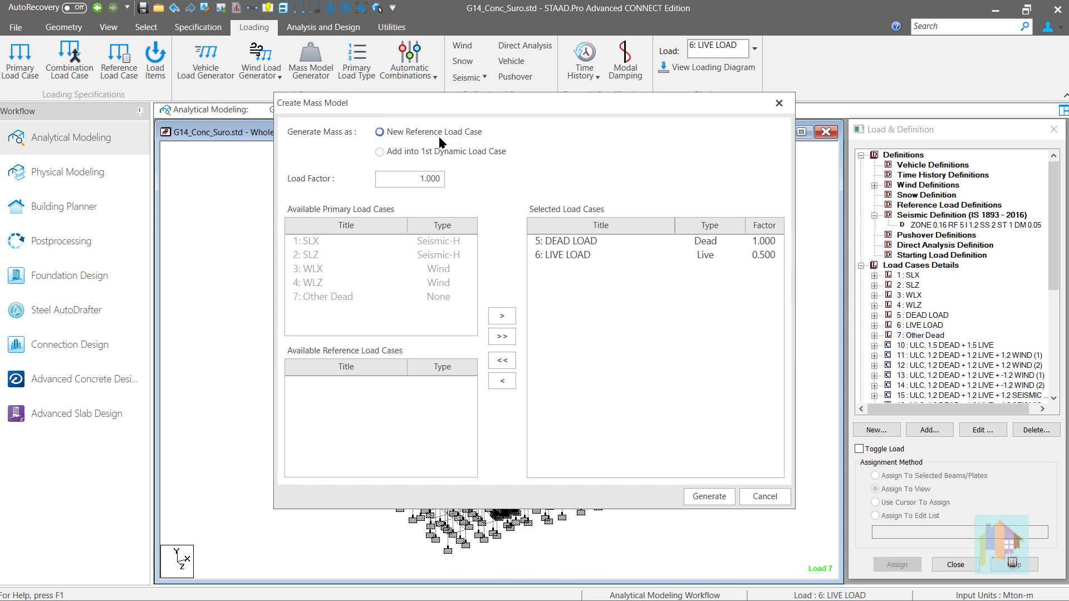
click(416, 151)
click(395, 154)
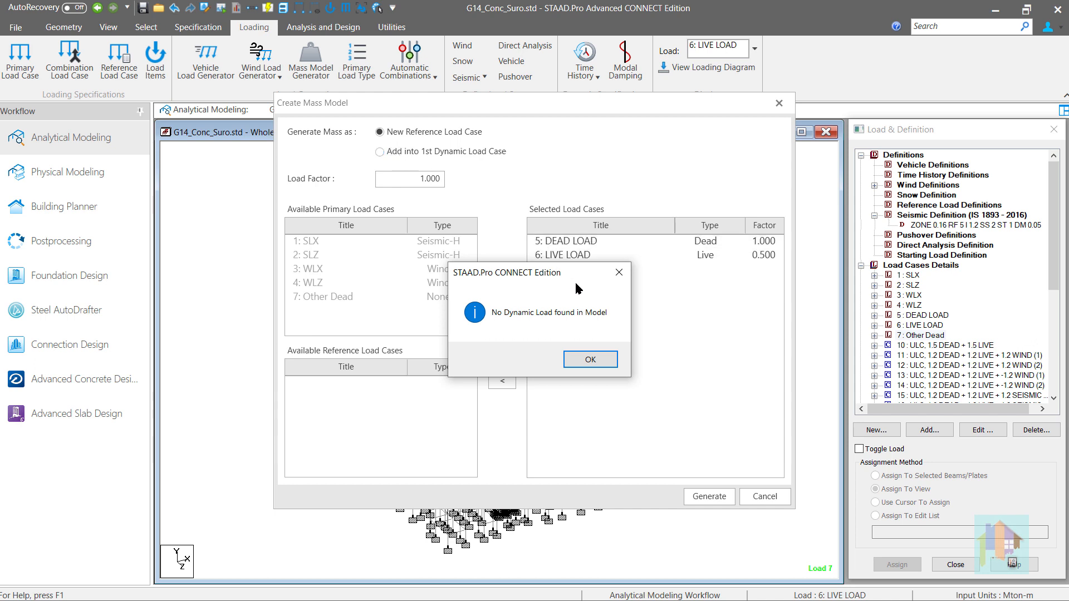
click(588, 359)
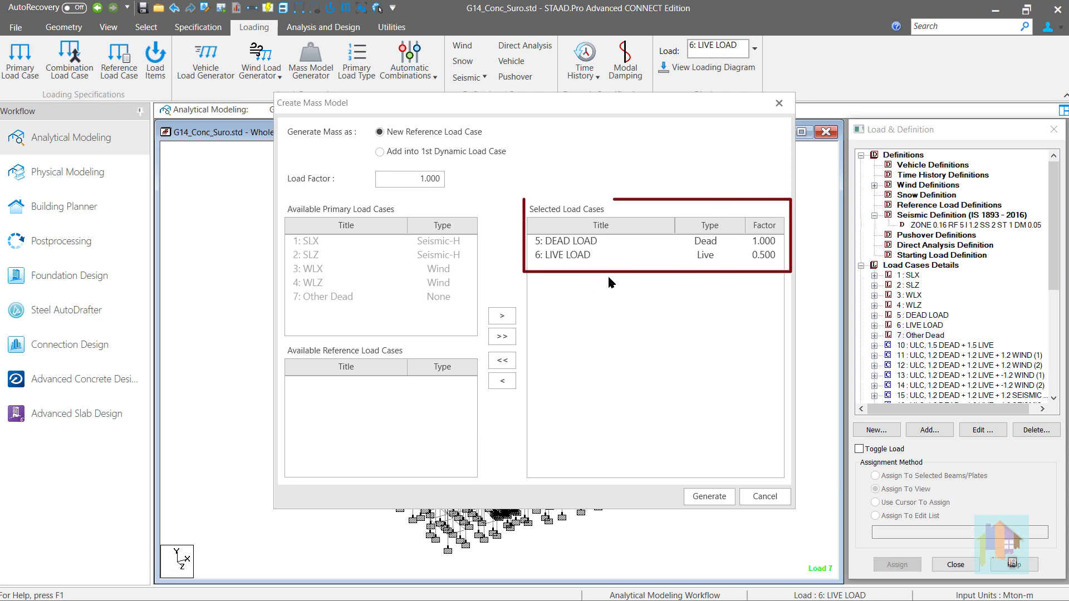
Remove the live load case from the mass model's selected cases and add it again with a load factor of 0.25.
click(591, 256)
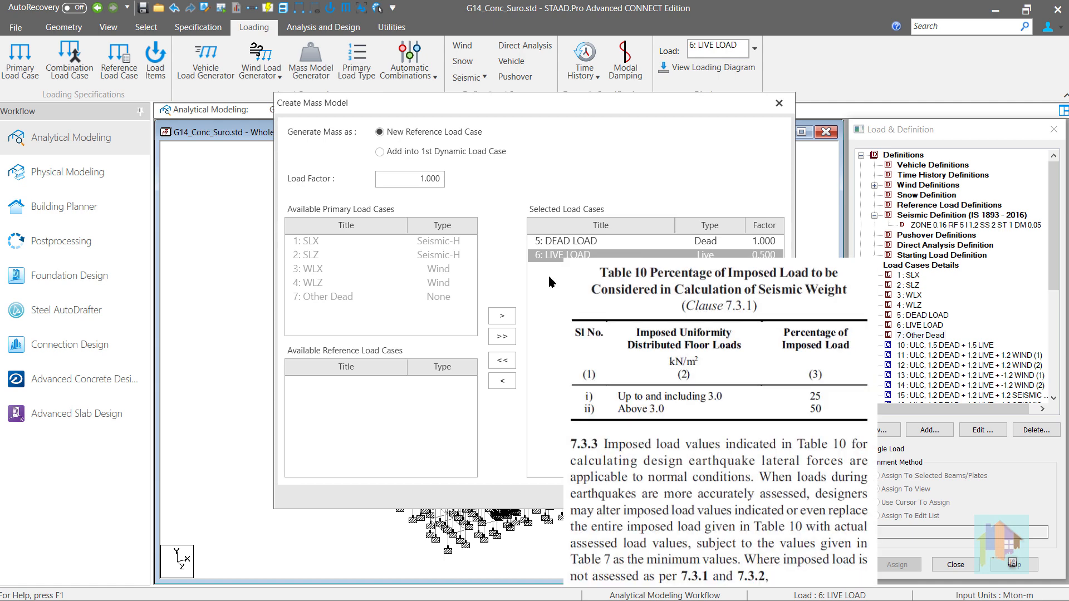
click(502, 382)
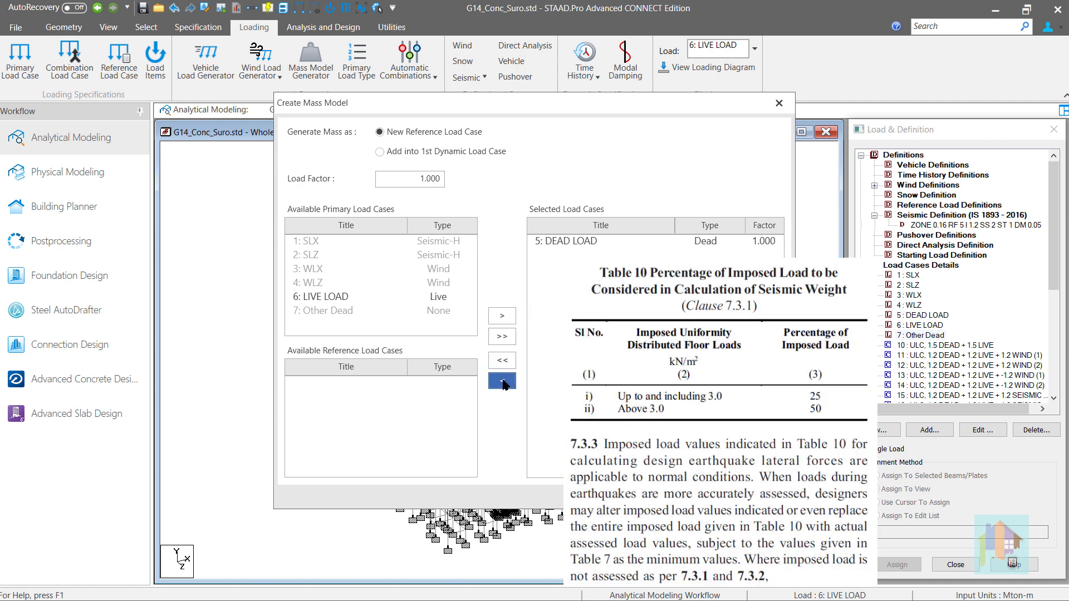
click(408, 297)
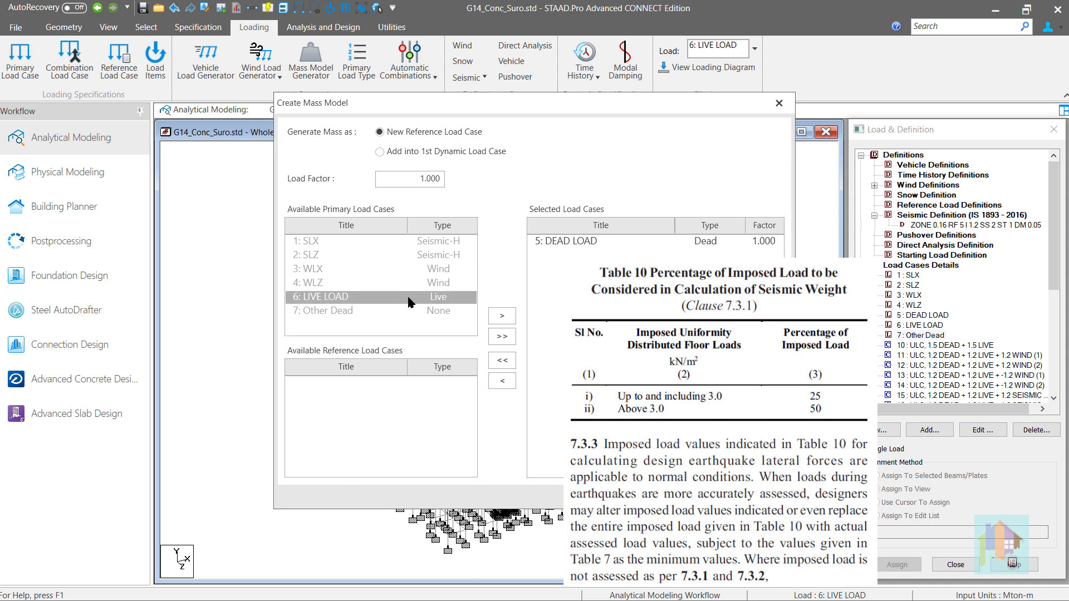
double_click(426, 179)
text(0.25)
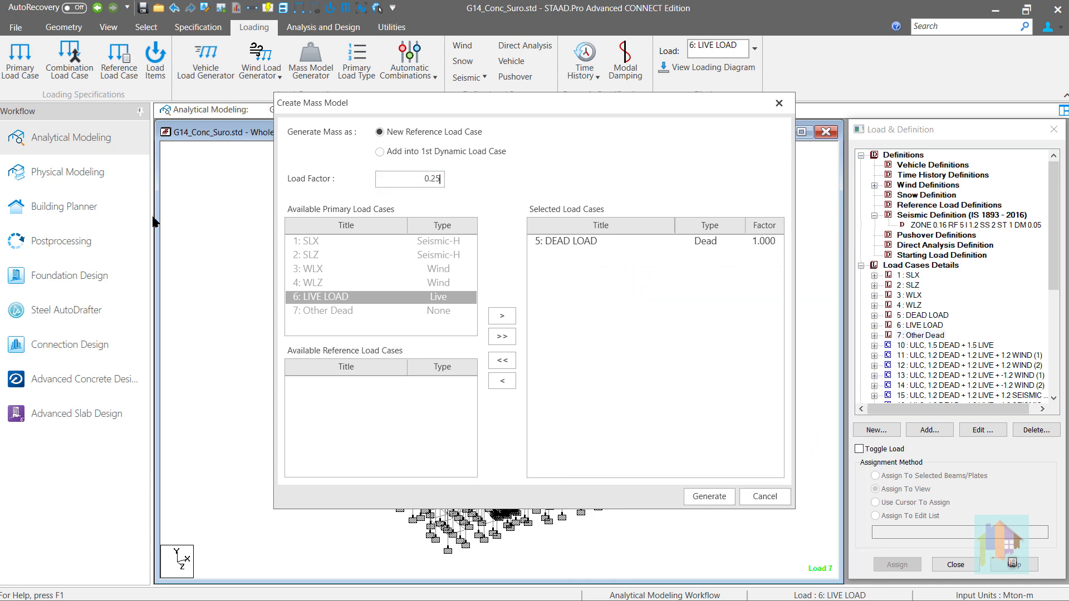
click(505, 315)
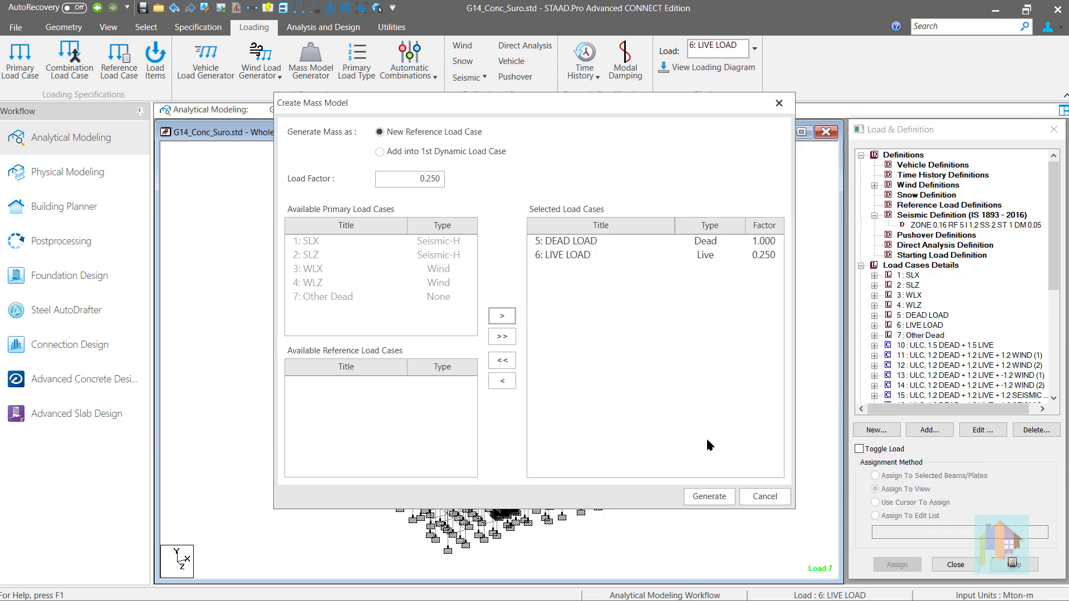
Generate the mass model as a new reference load case and collapse its load items under Reference Load Definitions.
click(709, 497)
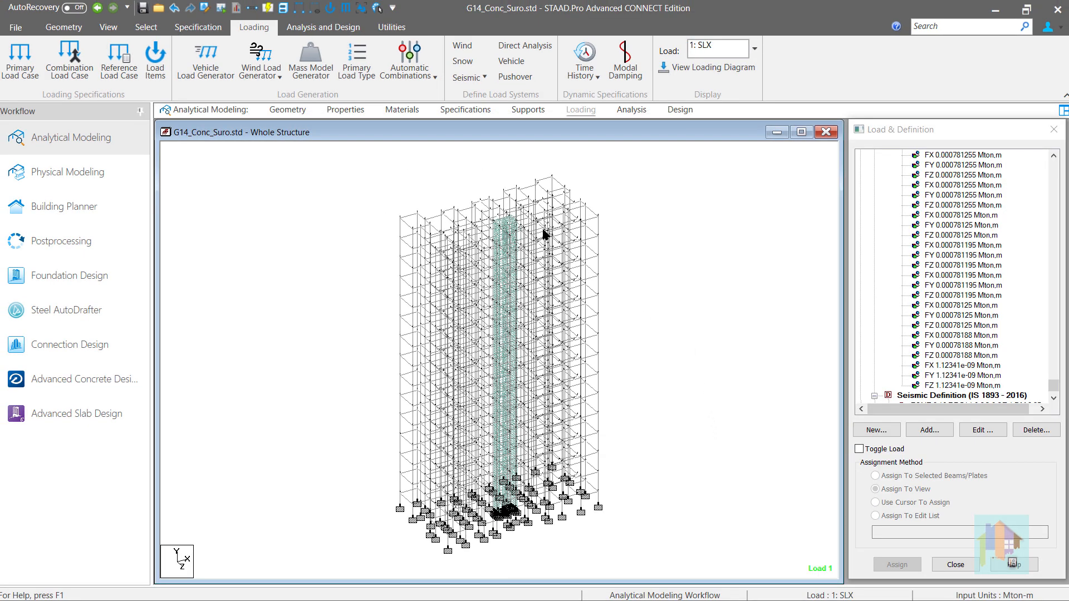
drag(1053, 384, 1064, 171)
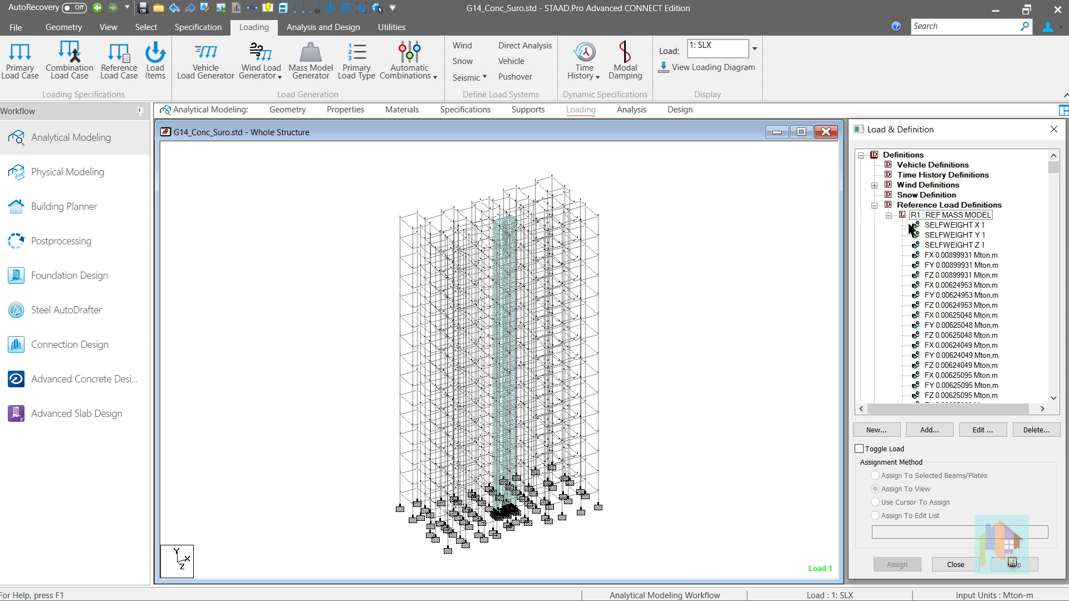
click(888, 215)
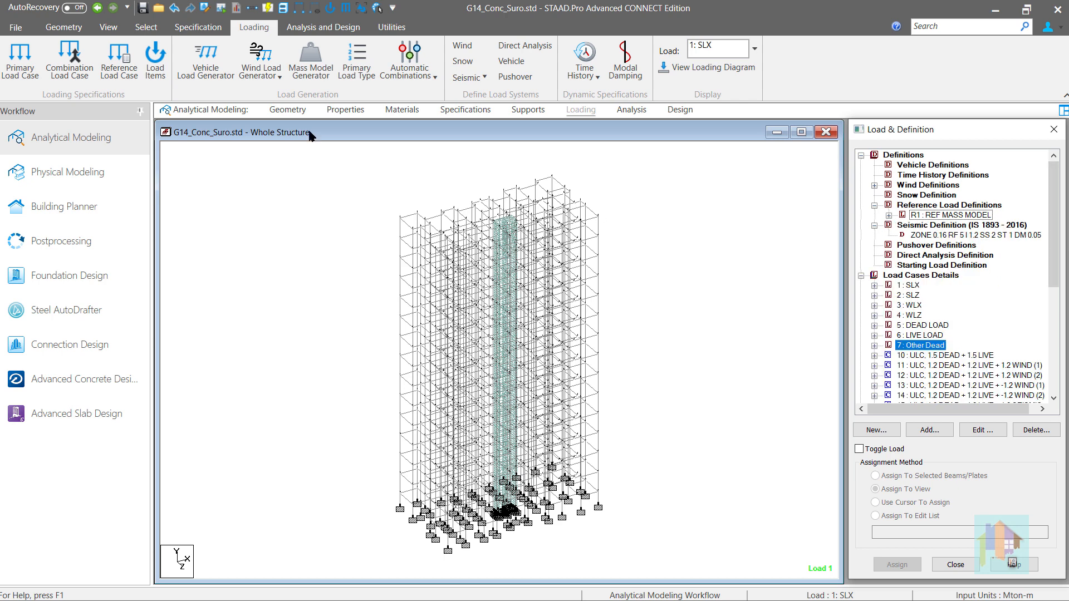
Reopen the mass model generator to check the factors of the dead and live load cases, and leave it without generating.
click(310, 56)
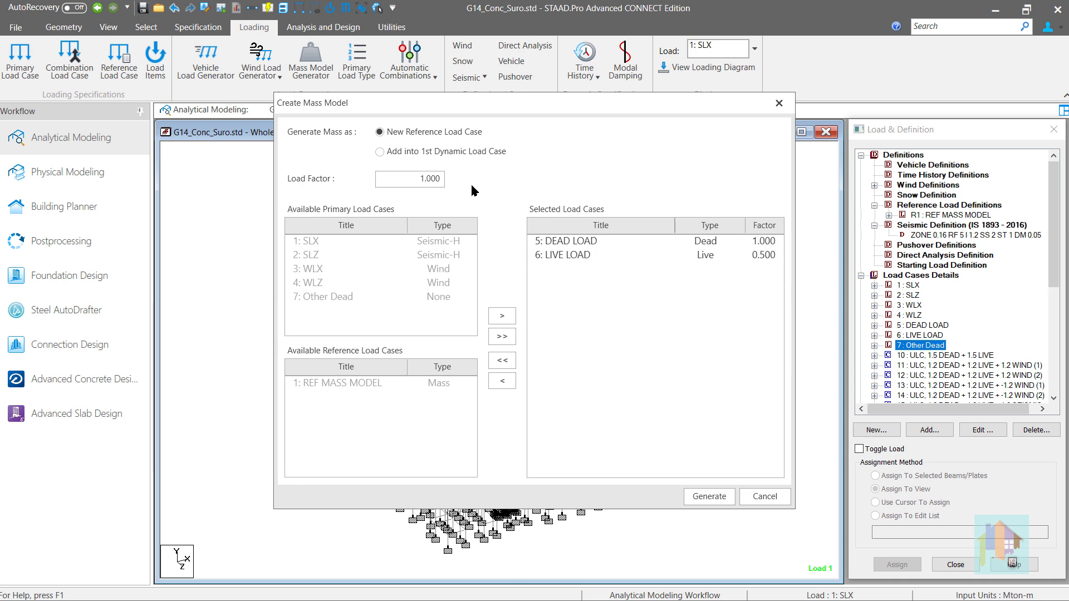
click(762, 245)
shift+click(766, 255)
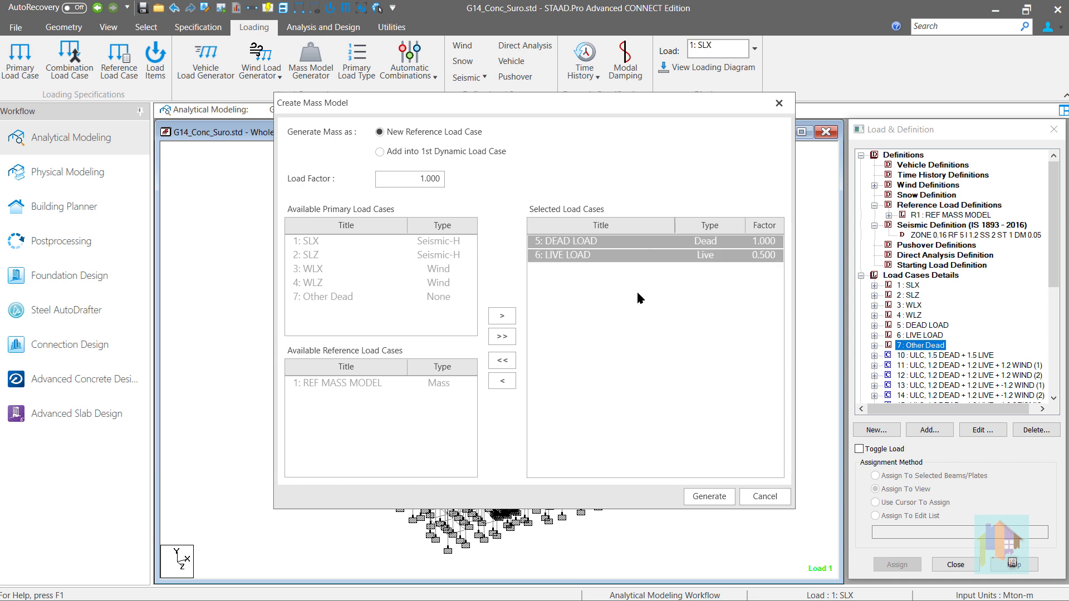
click(766, 495)
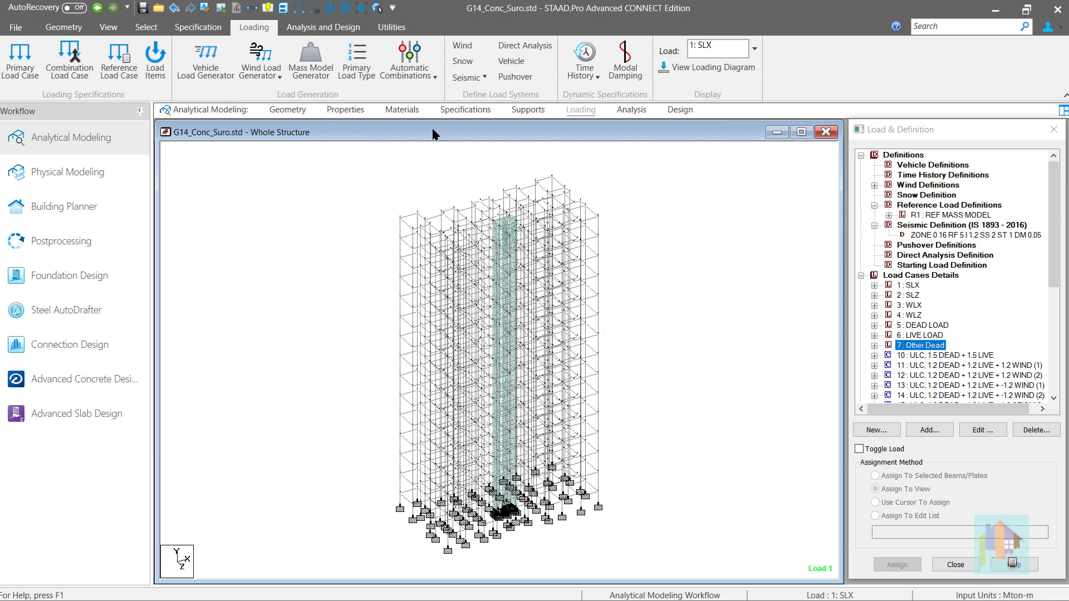
Generate automatic ACI 318-2002 Table1 load combinations as repeat load cases with notional loads included.
click(419, 80)
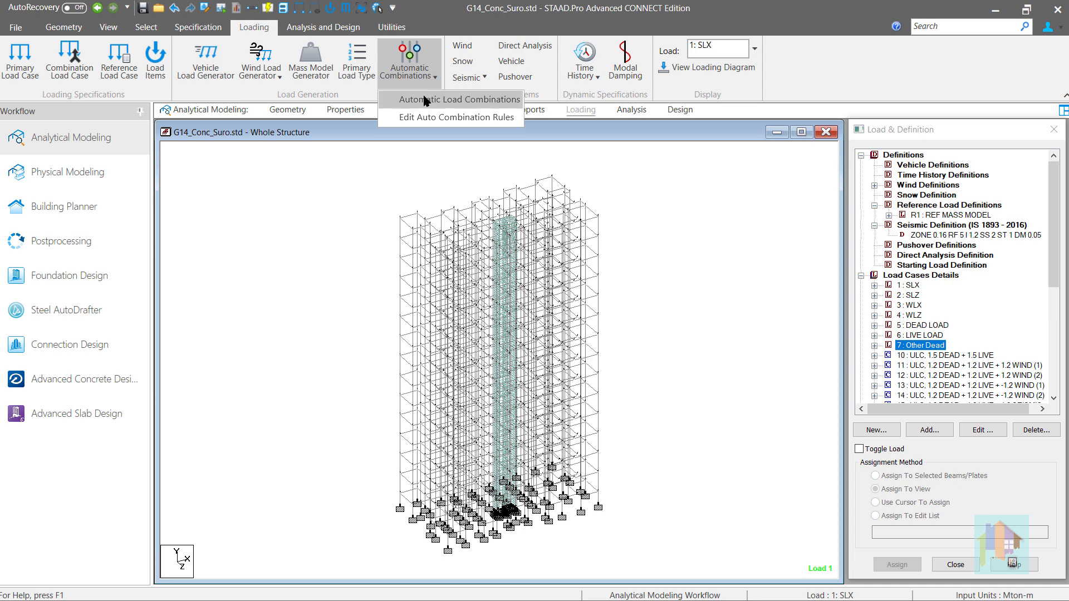
click(426, 100)
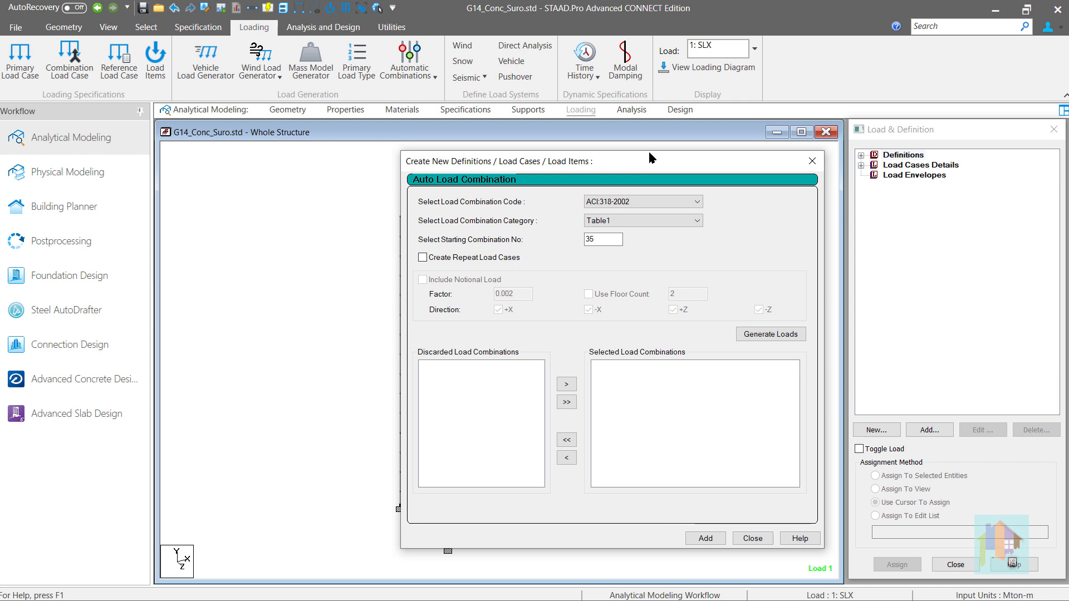
click(459, 262)
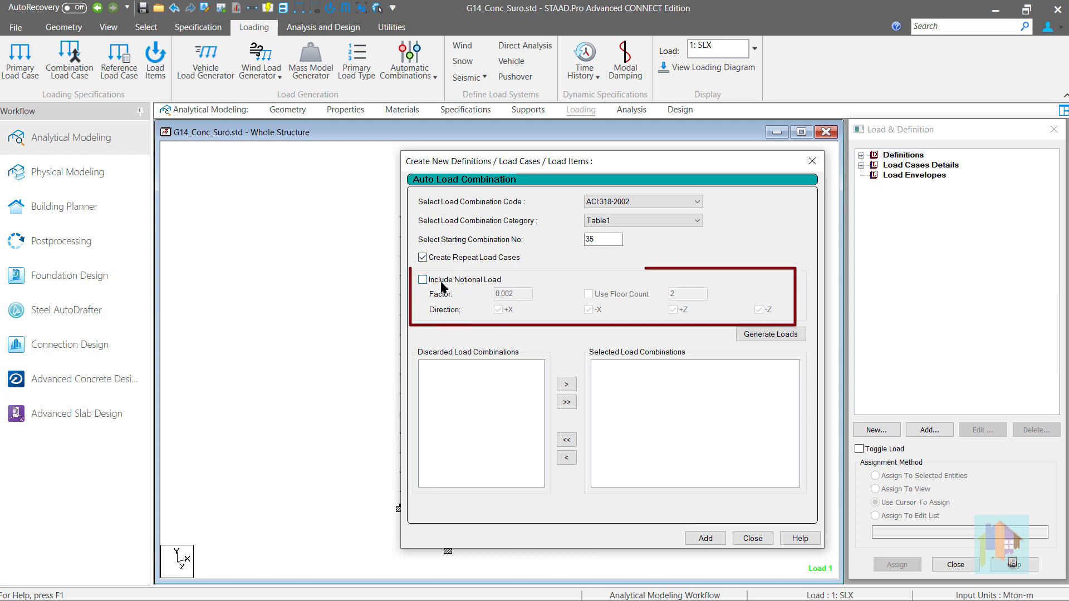
click(442, 284)
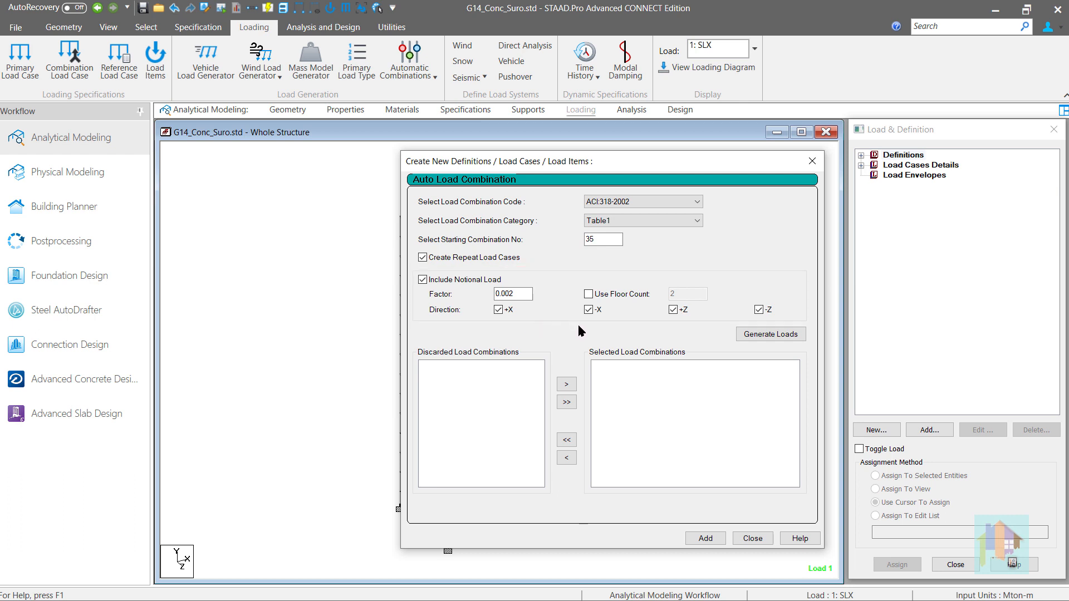
click(759, 339)
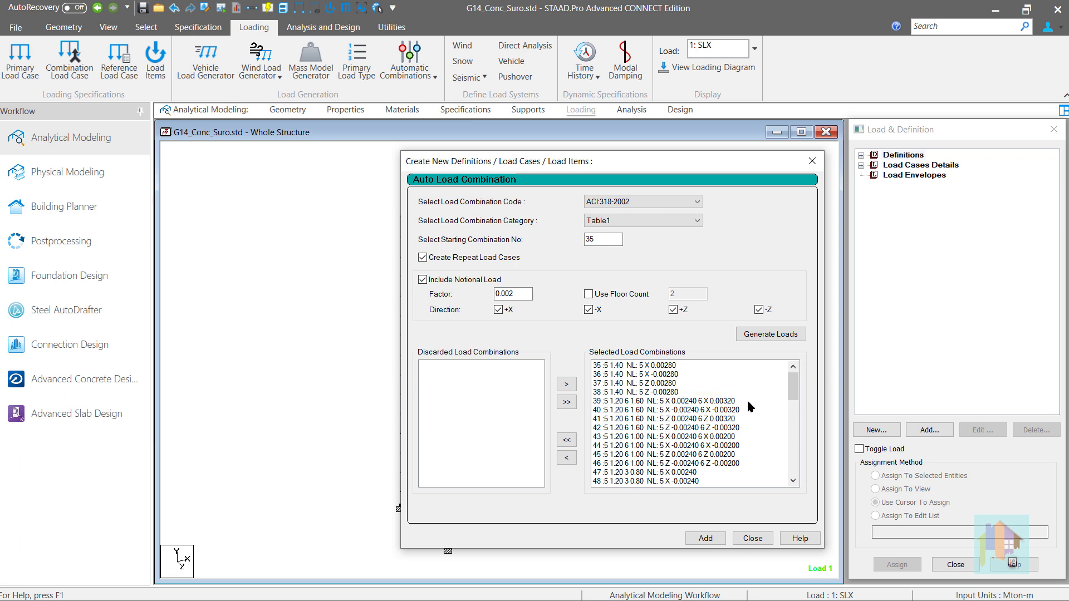
Try the floor count option for the notional load factor, turn it off again, and close without adding the combinations.
click(612, 295)
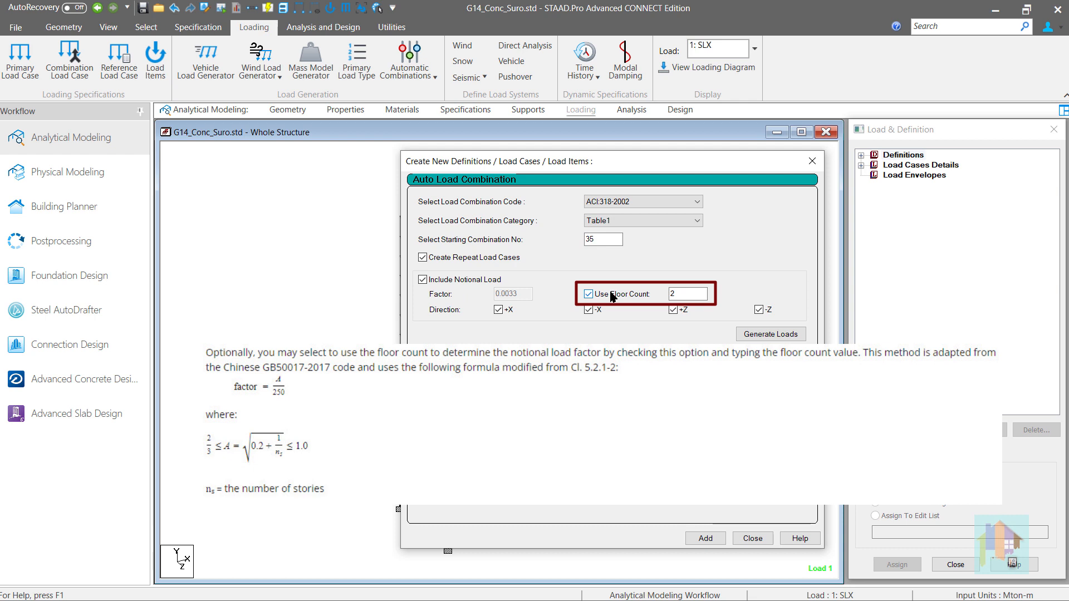
click(612, 294)
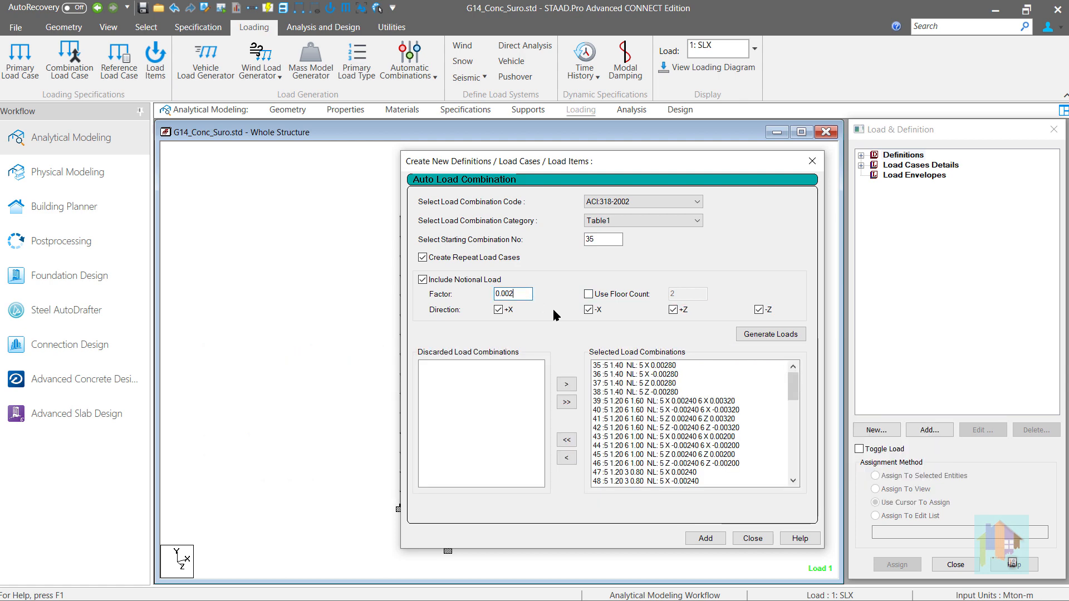
click(752, 538)
Start a new full-plate pressure load item for the live load case with the projected direction PY.
click(860, 165)
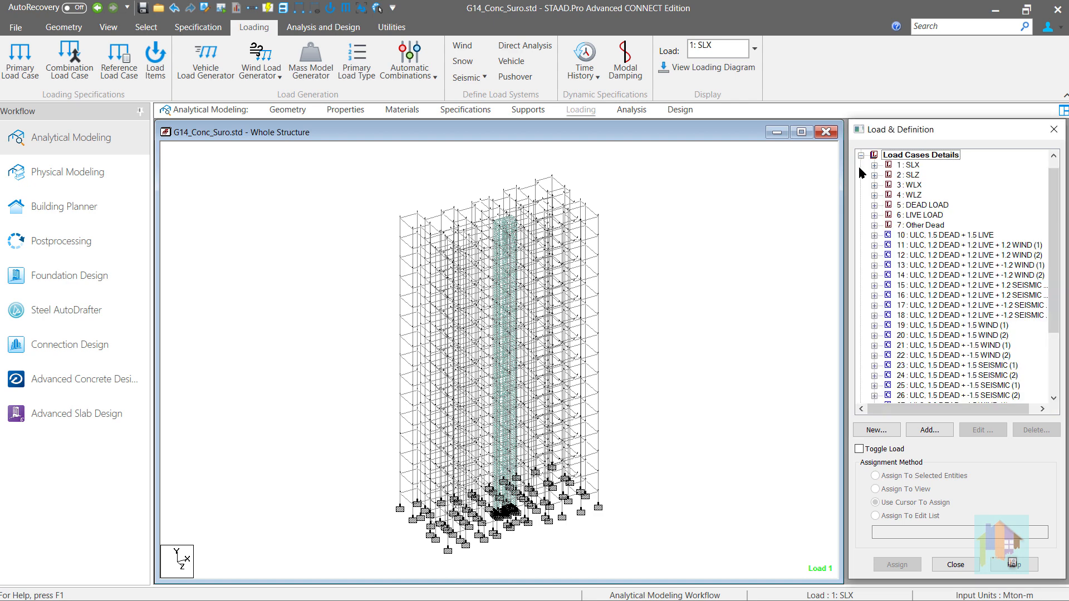
click(910, 216)
click(925, 430)
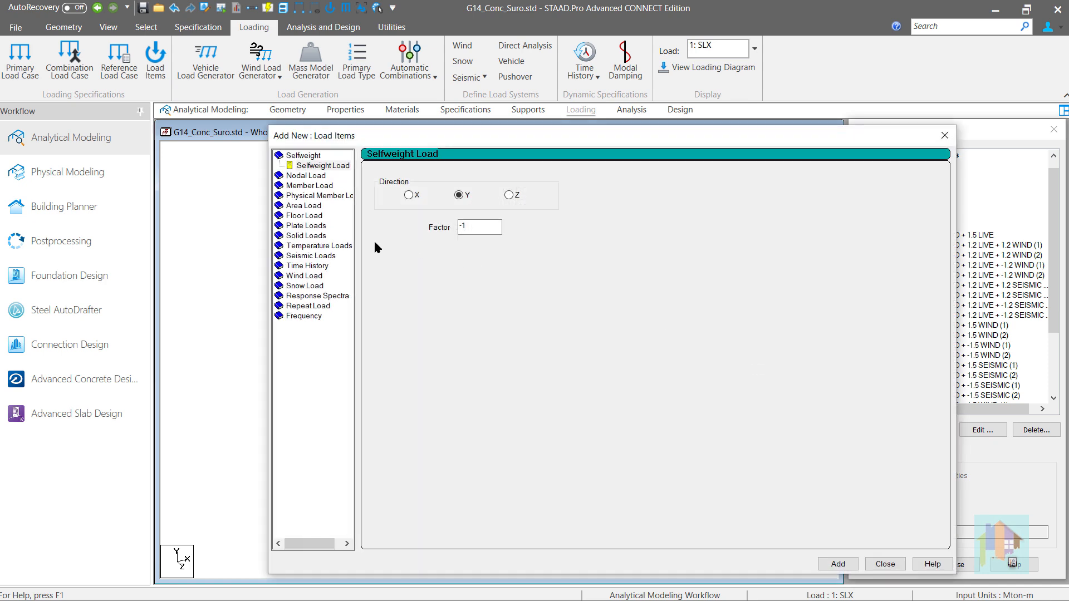
click(311, 226)
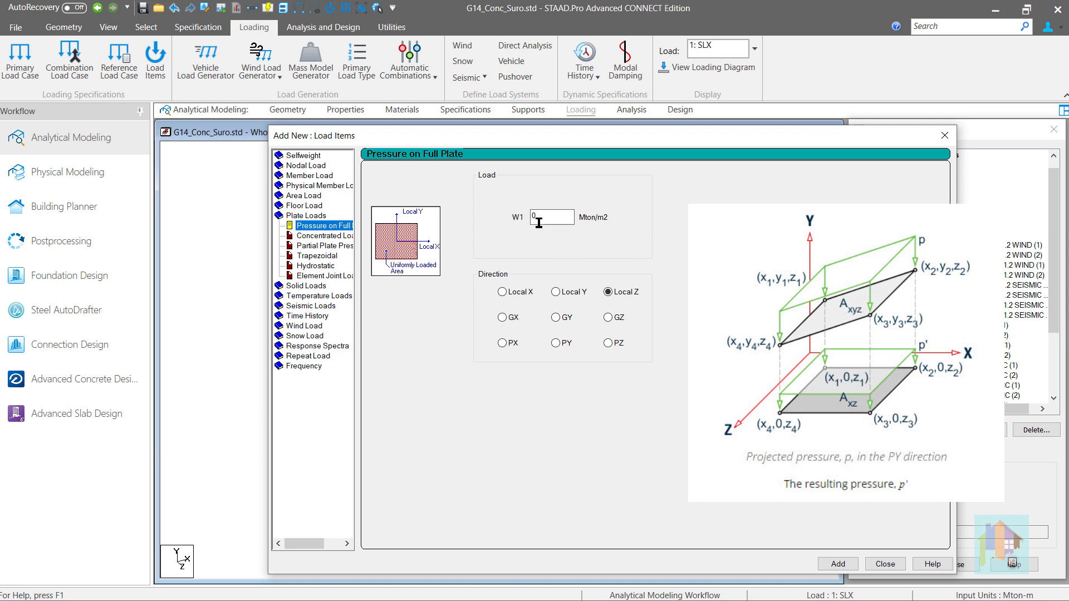
drag(541, 218, 529, 222)
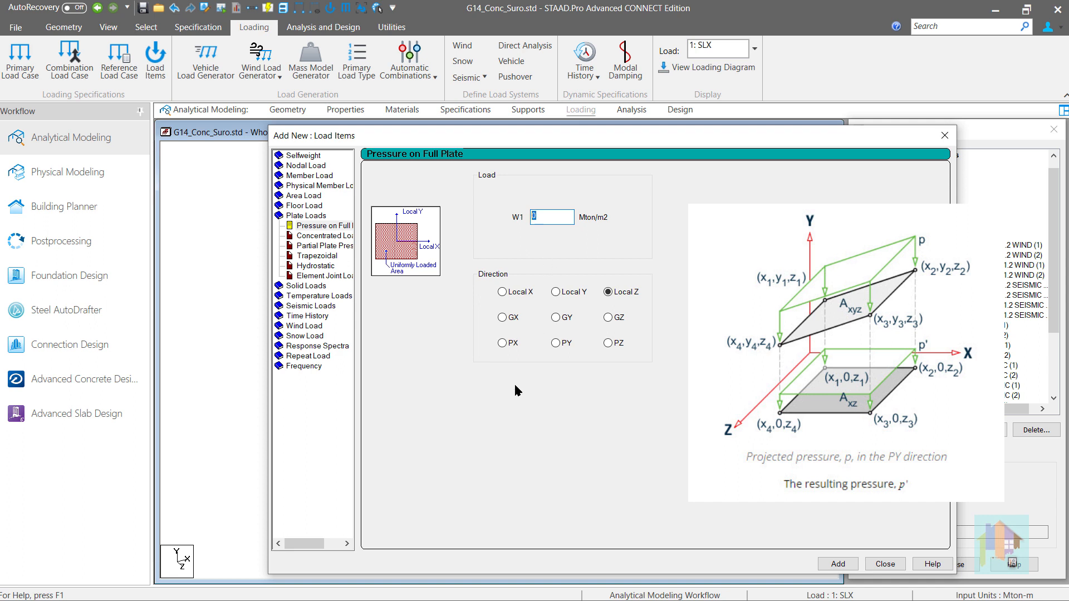
click(508, 345)
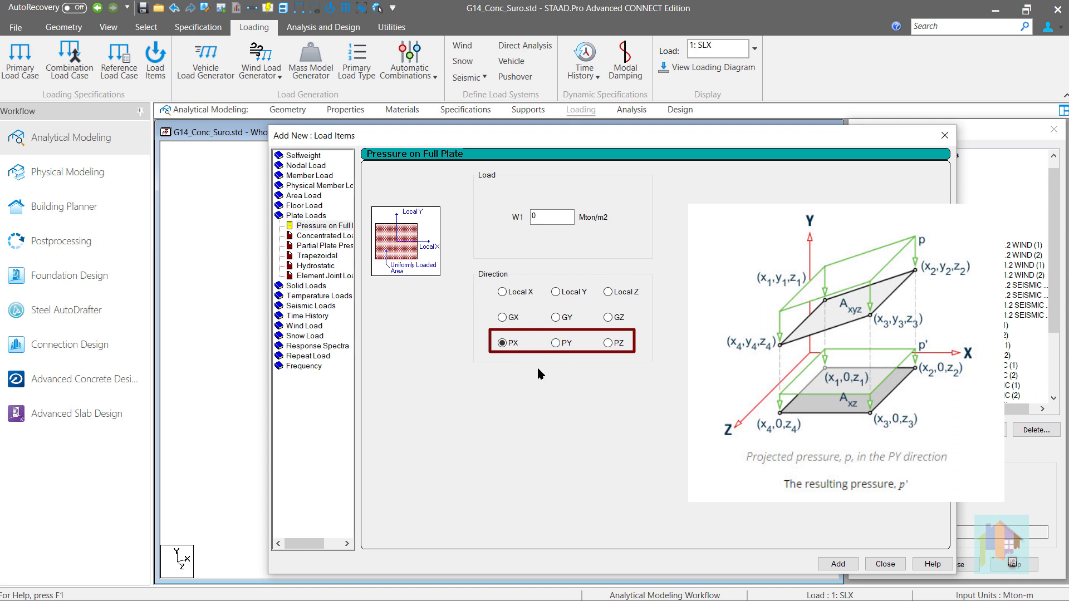
click(566, 346)
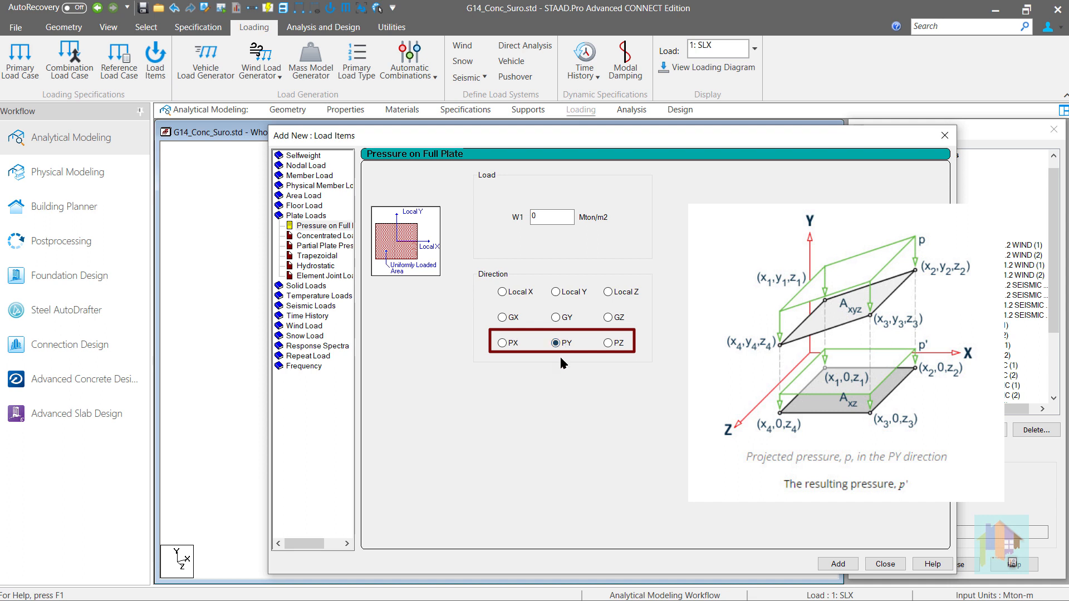
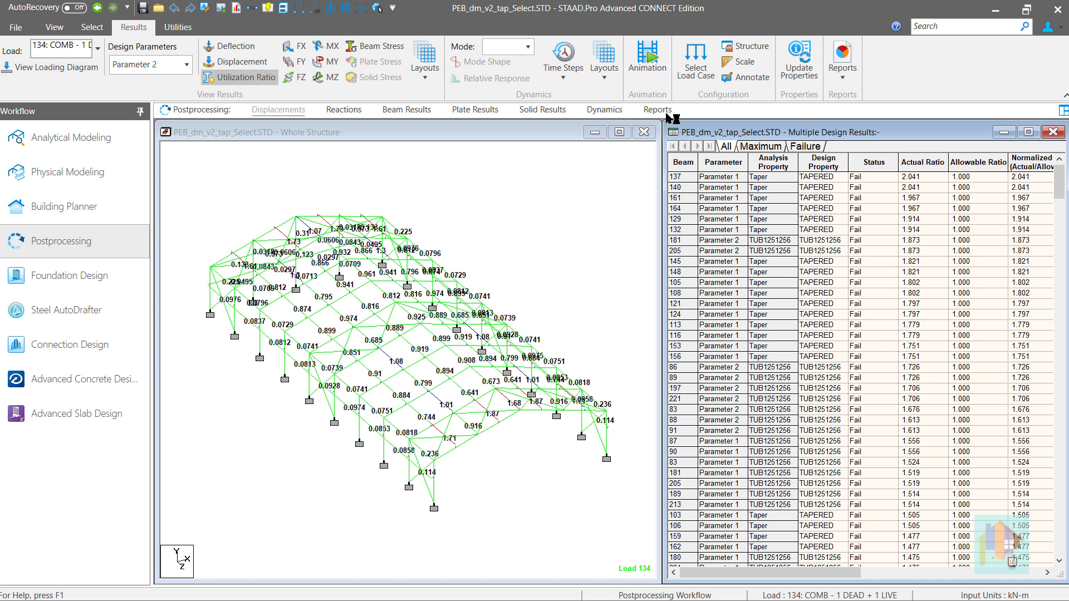
Limit the postprocessing design results to the member group G8: _TAPER in the results setup.
click(696, 61)
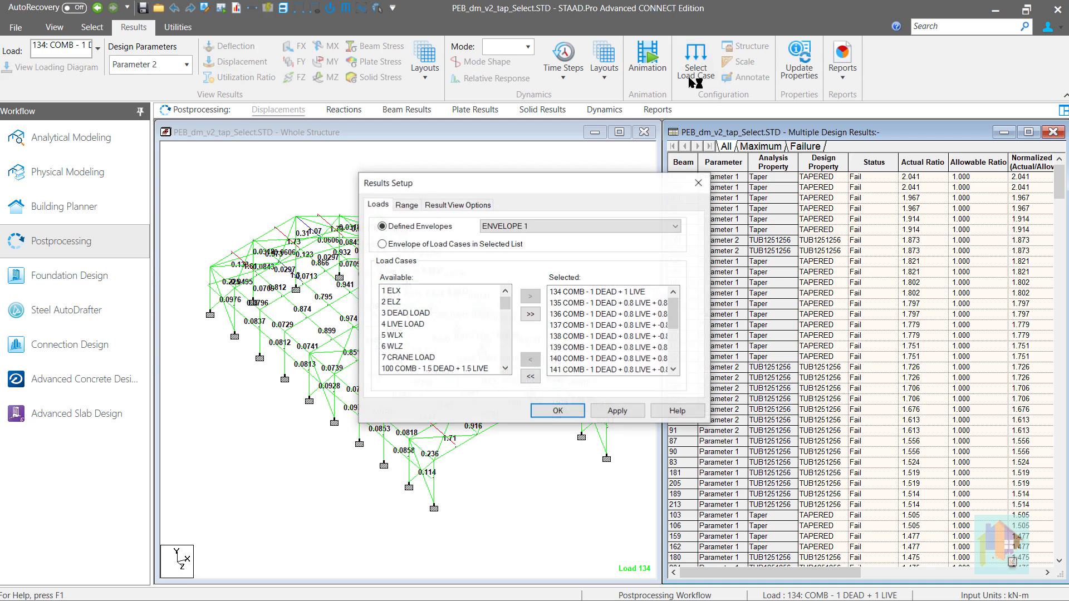
click(407, 204)
click(403, 269)
click(468, 269)
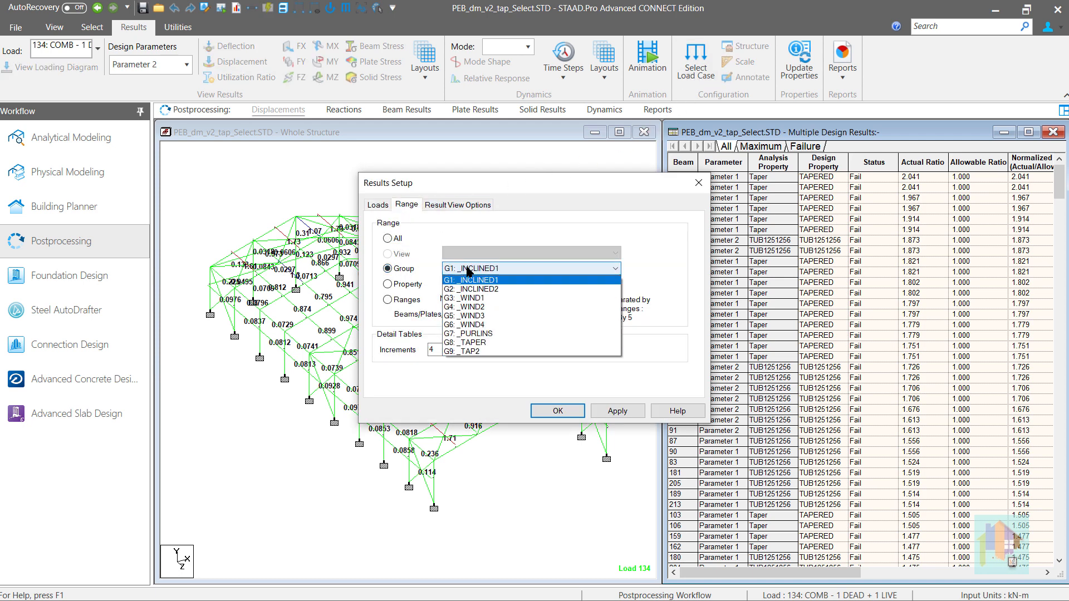
click(493, 348)
click(566, 408)
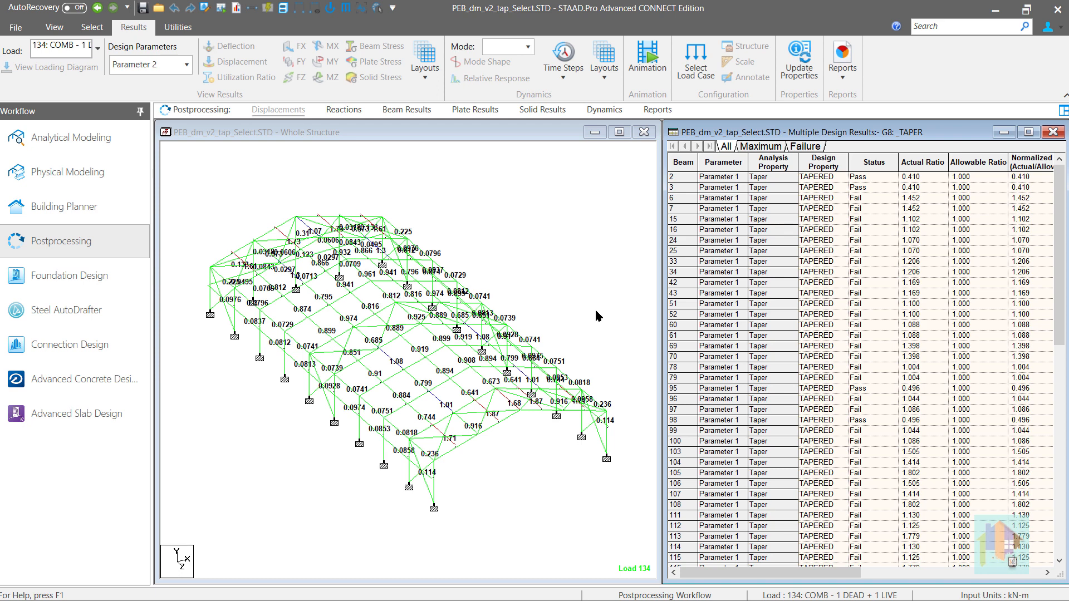
click(605, 295)
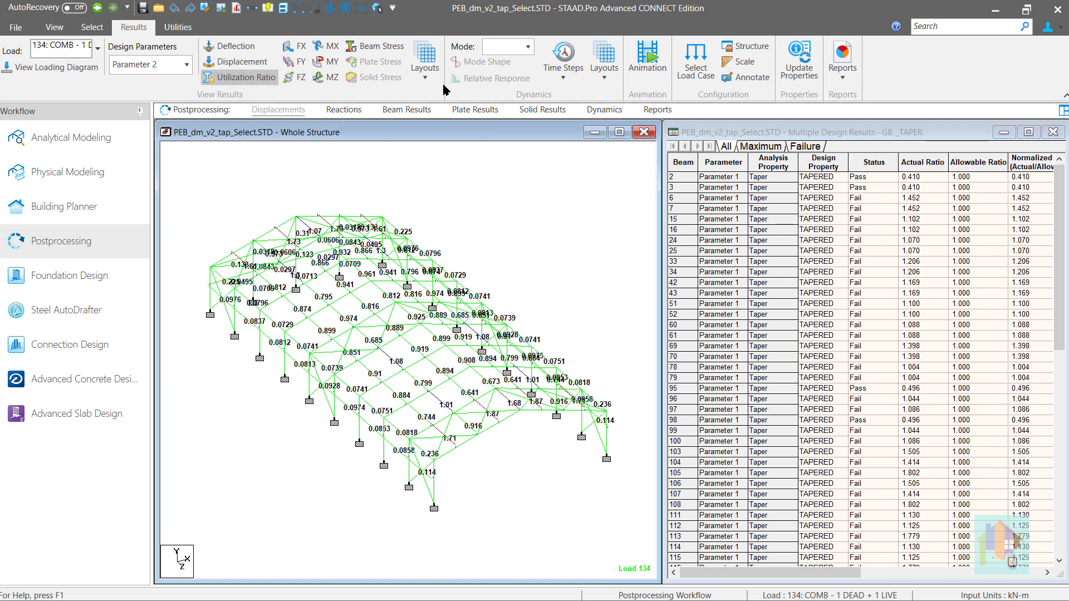
click(425, 61)
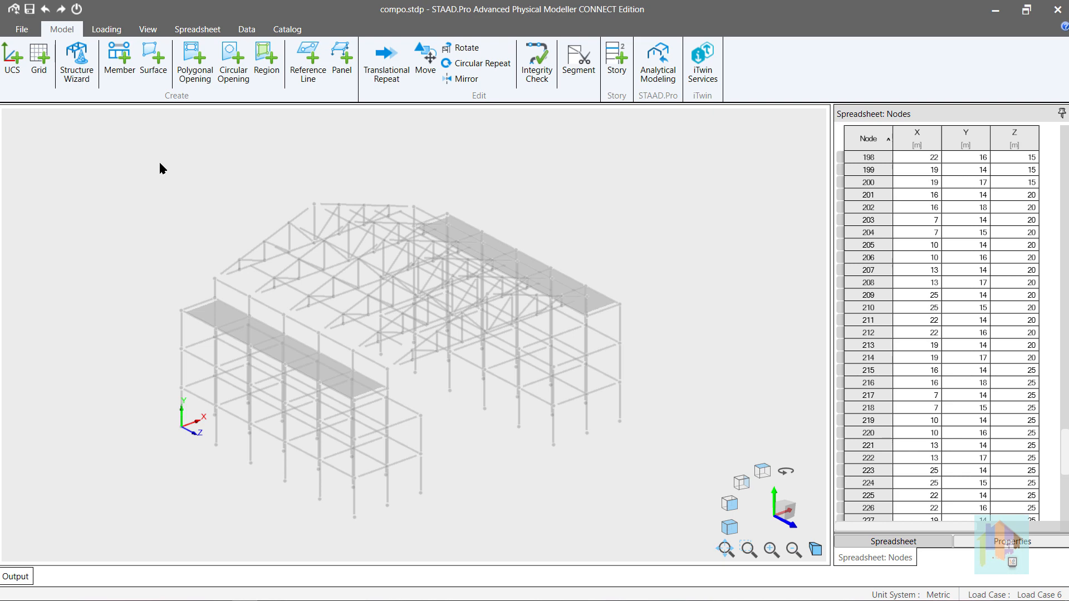
Switch to the STAAD.Pro Physical Modeler, select the whole compo.stdp model, show it as a 3D rendering and clear the selection.
drag(151, 169, 669, 545)
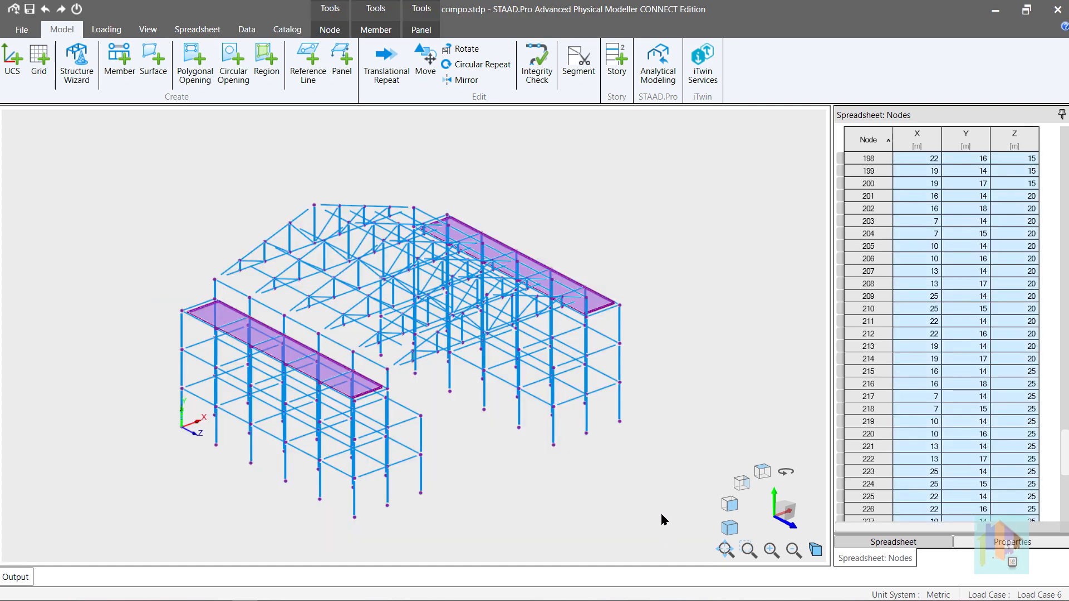
click(148, 30)
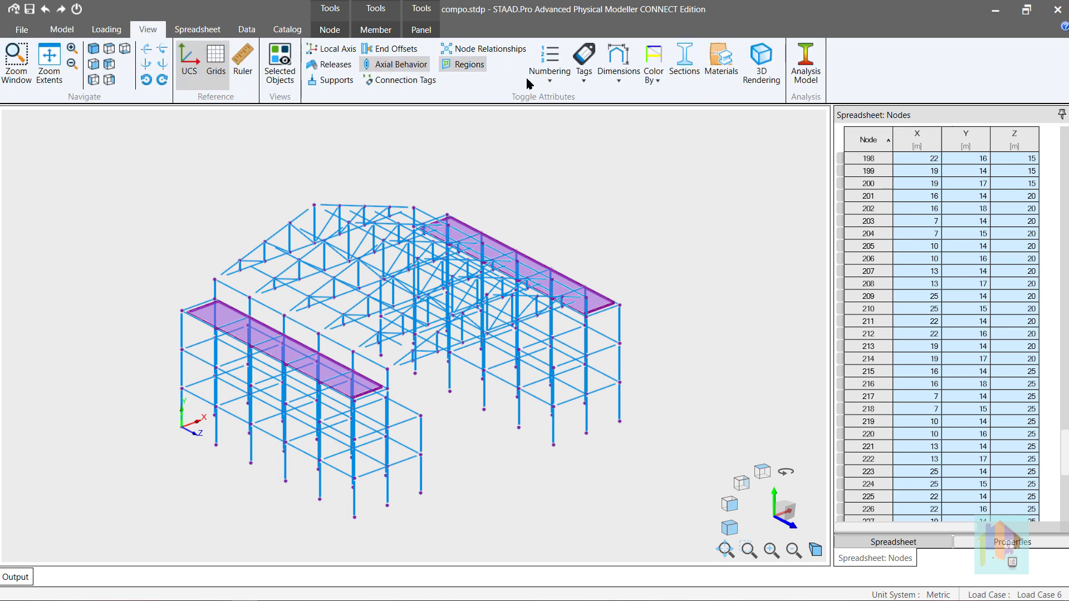
click(749, 67)
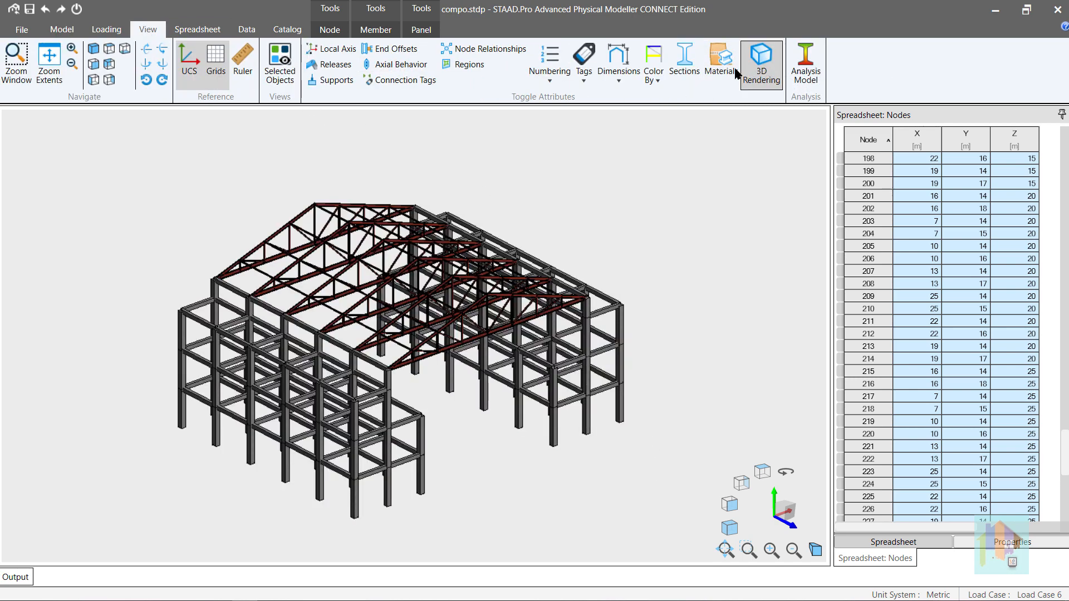
mouse_move(536, 402)
middle_down()
mouse_move(482, 398)
mouse_move(541, 394)
middle_up()
click(260, 193)
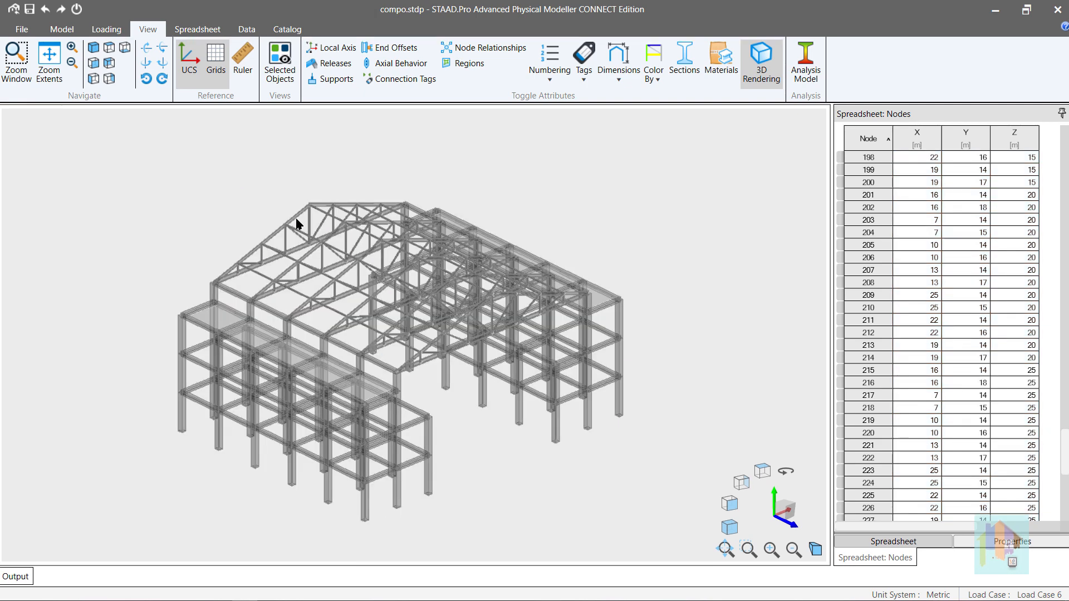
Pick a sloping truss top chord and a purlin in turn, clear the selection and return to the line view.
click(295, 219)
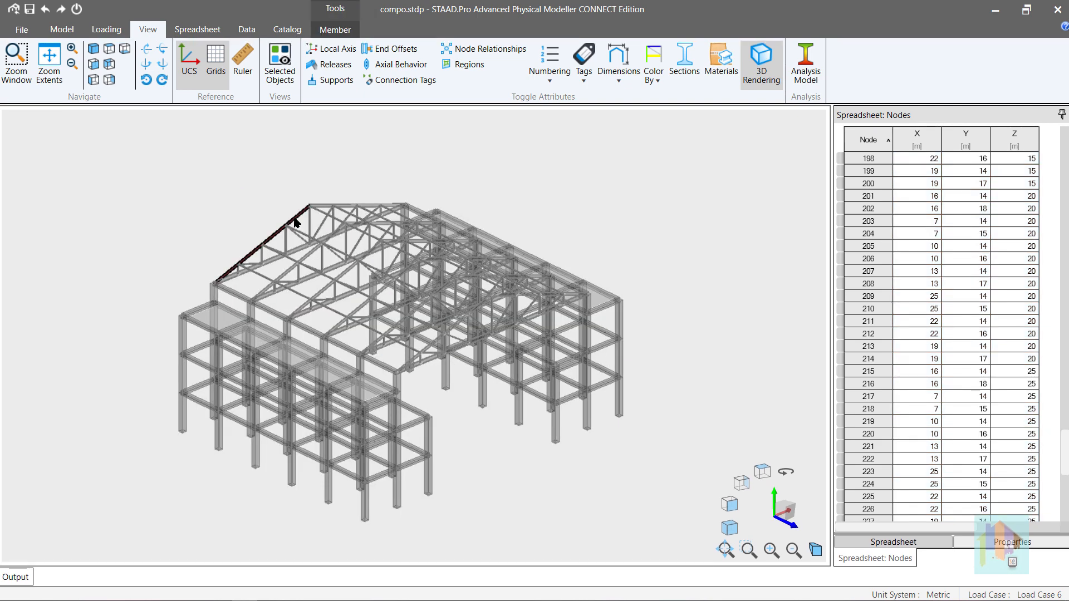
click(265, 281)
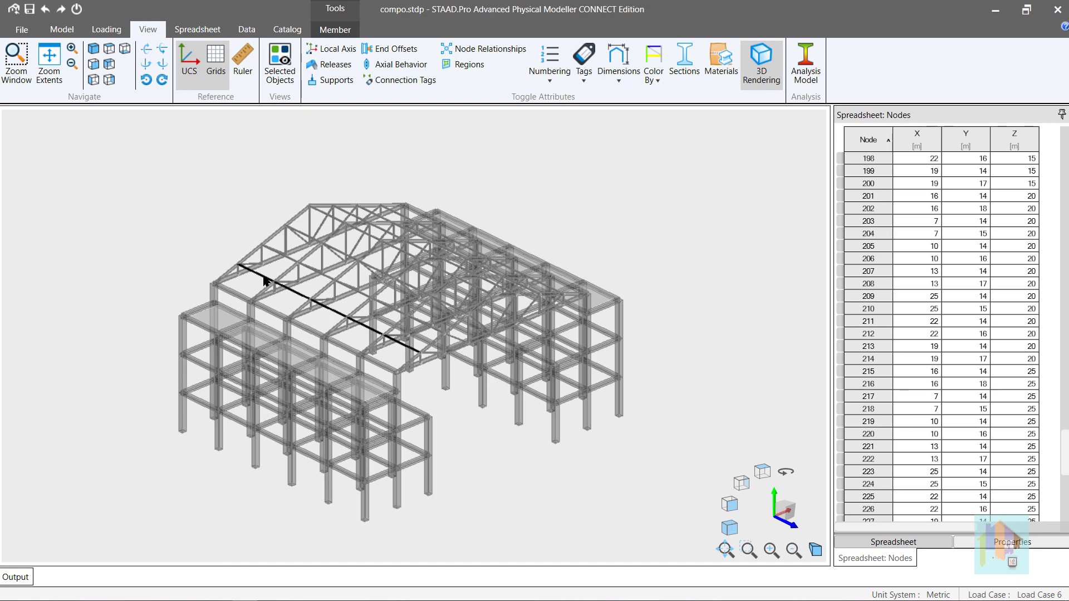
click(267, 195)
click(802, 61)
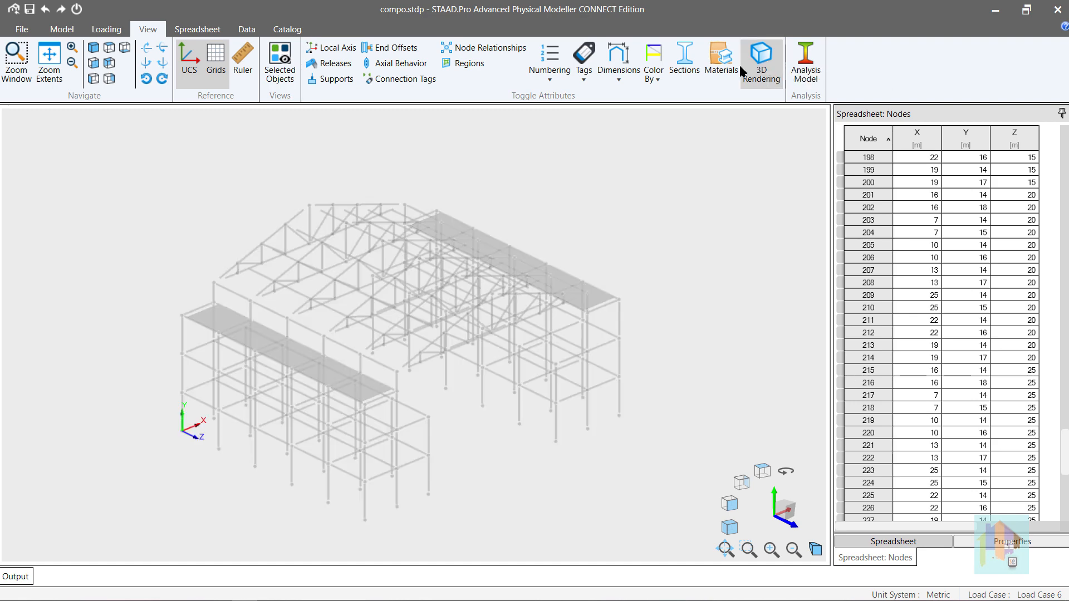
Set the axial behavior of the end truss's sloping top chord to Truss.
click(270, 240)
click(335, 30)
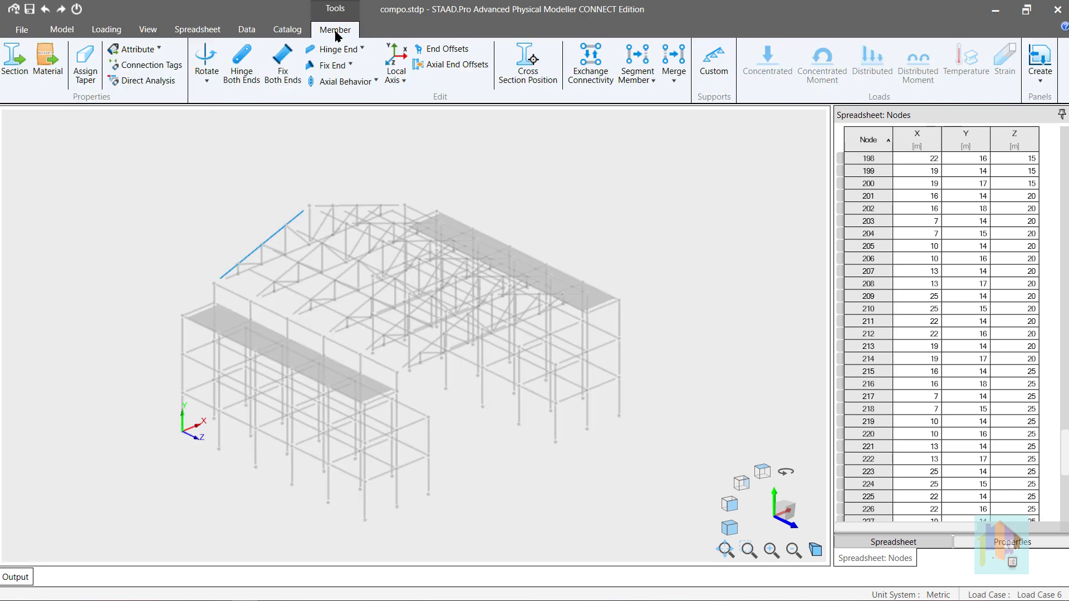
click(366, 84)
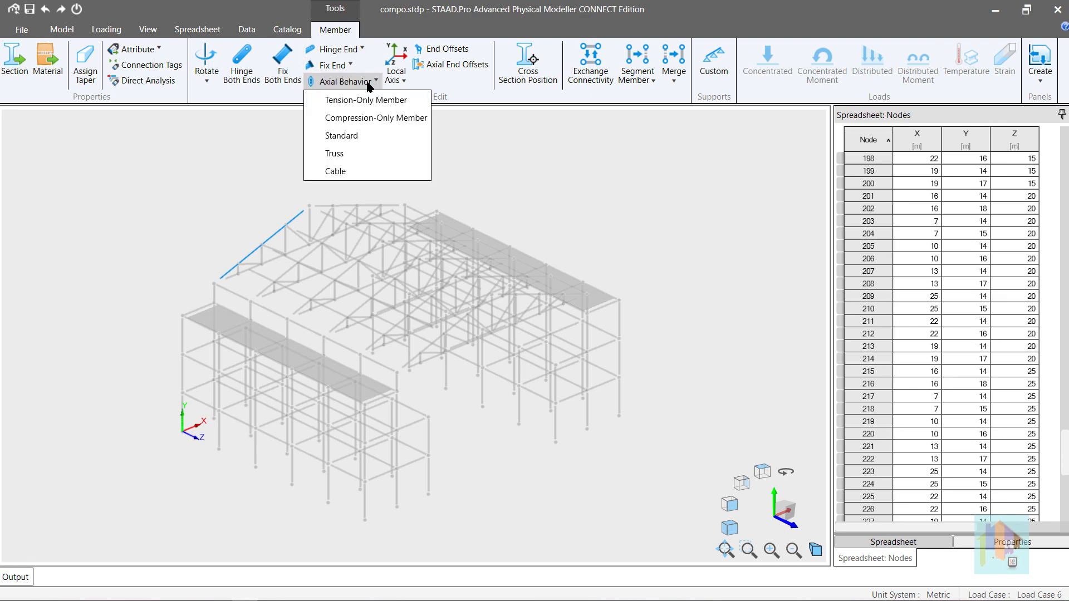
click(358, 155)
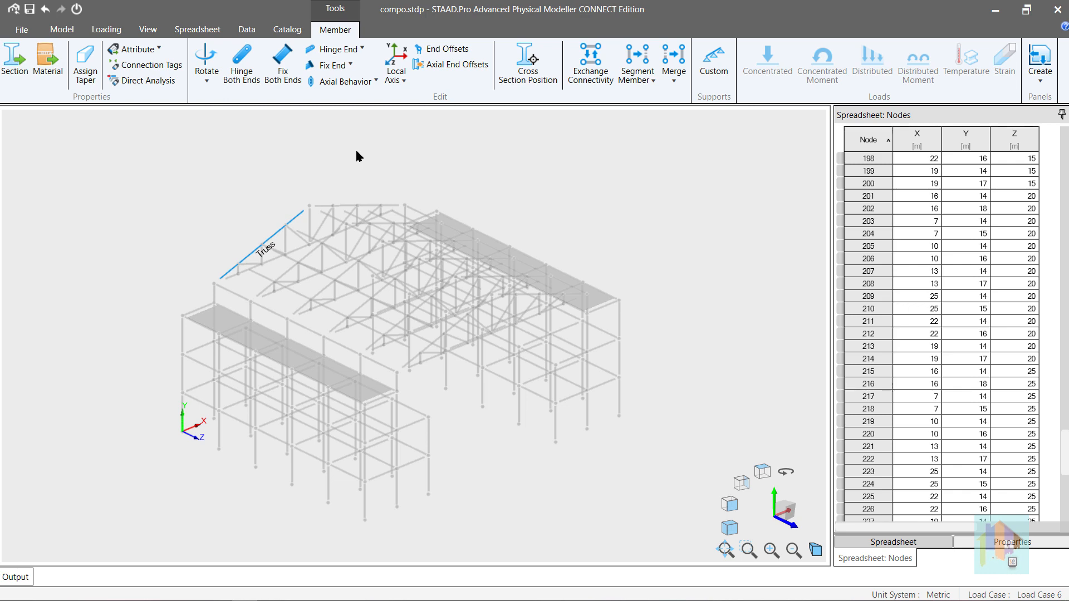
Start defining the same top chord as a Cable with Unstressed length as the specification type.
click(354, 81)
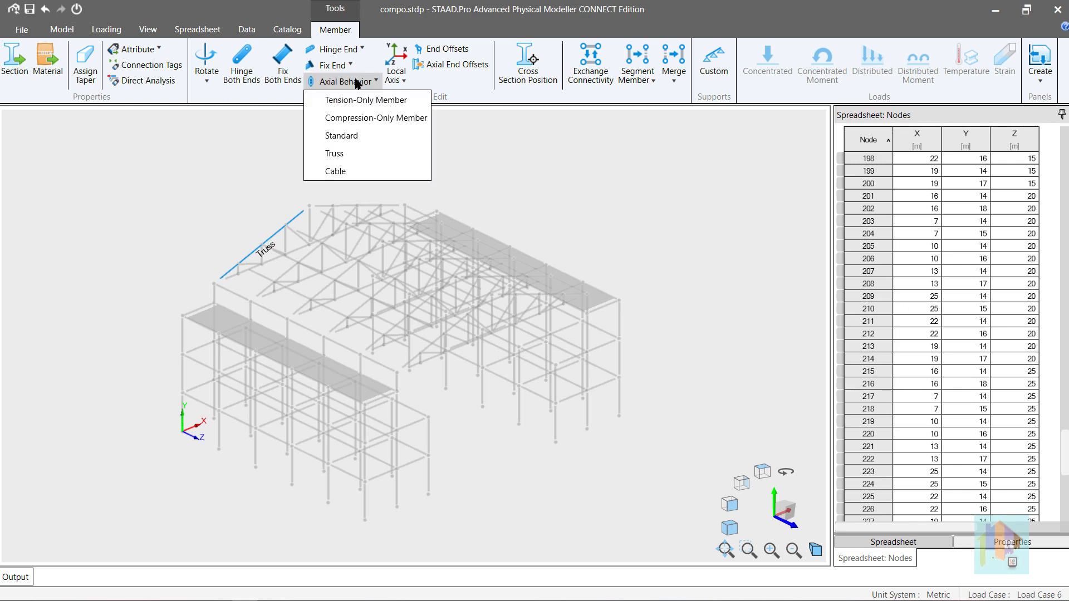
click(371, 170)
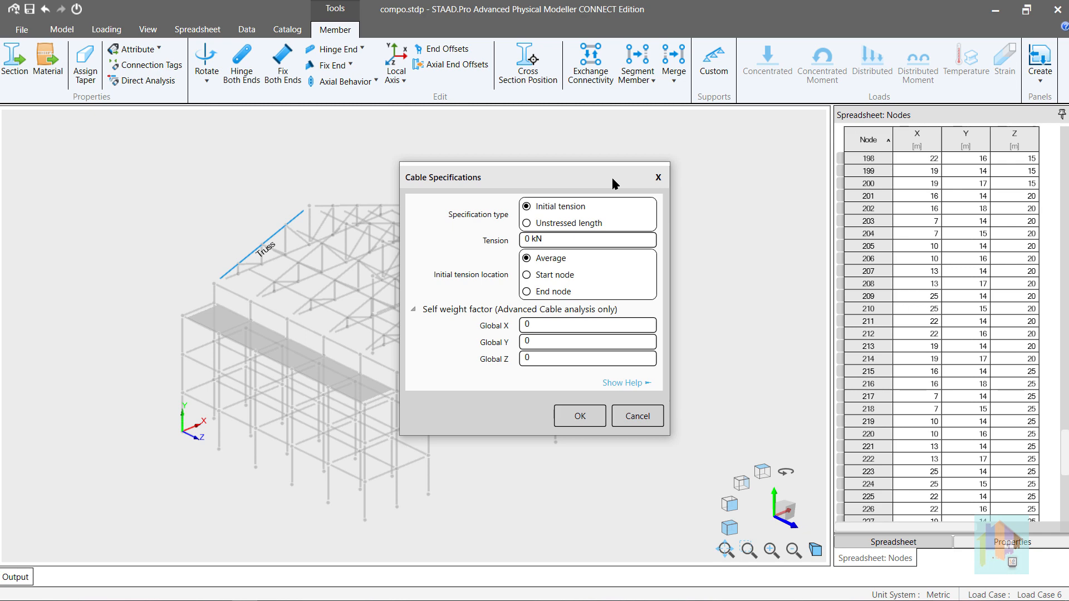
click(575, 225)
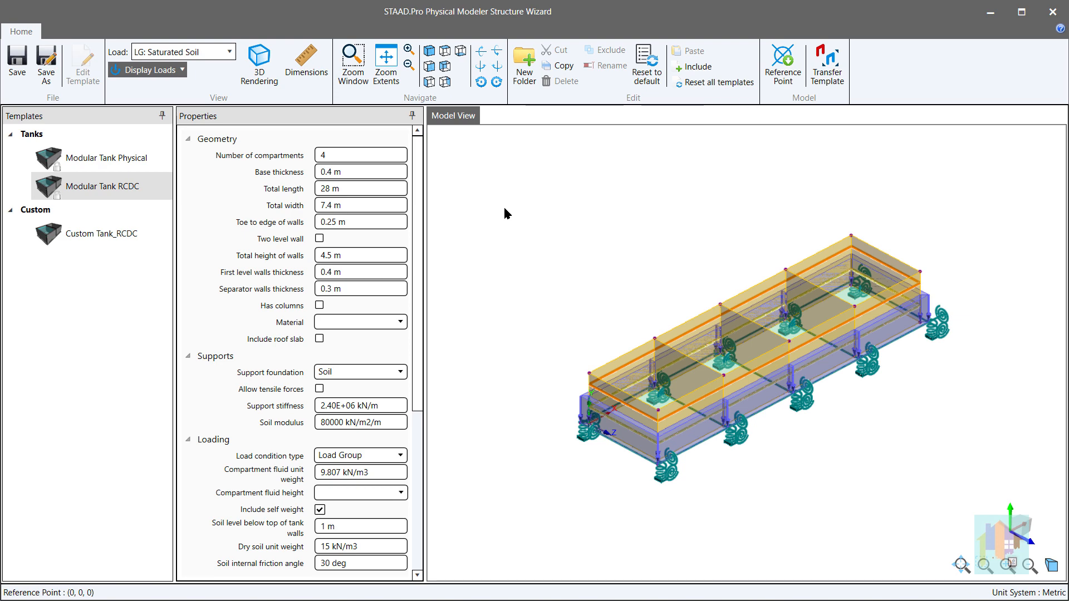
Transfer the Modular Tank RCDC template to the model and highlight its base slab, far, near and transverse wall parametric models in turn.
click(827, 62)
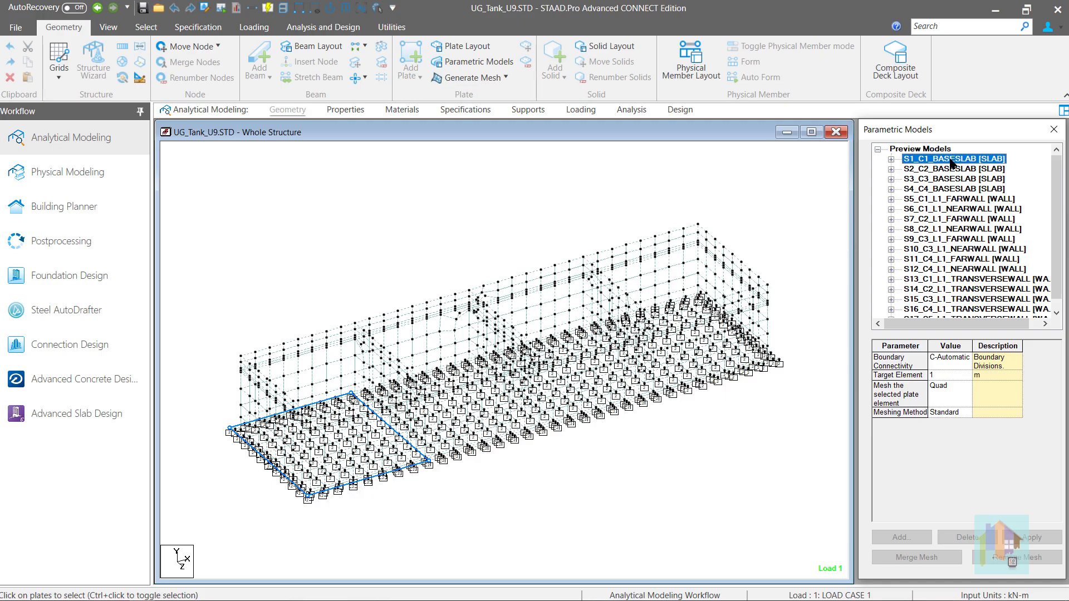
click(796, 164)
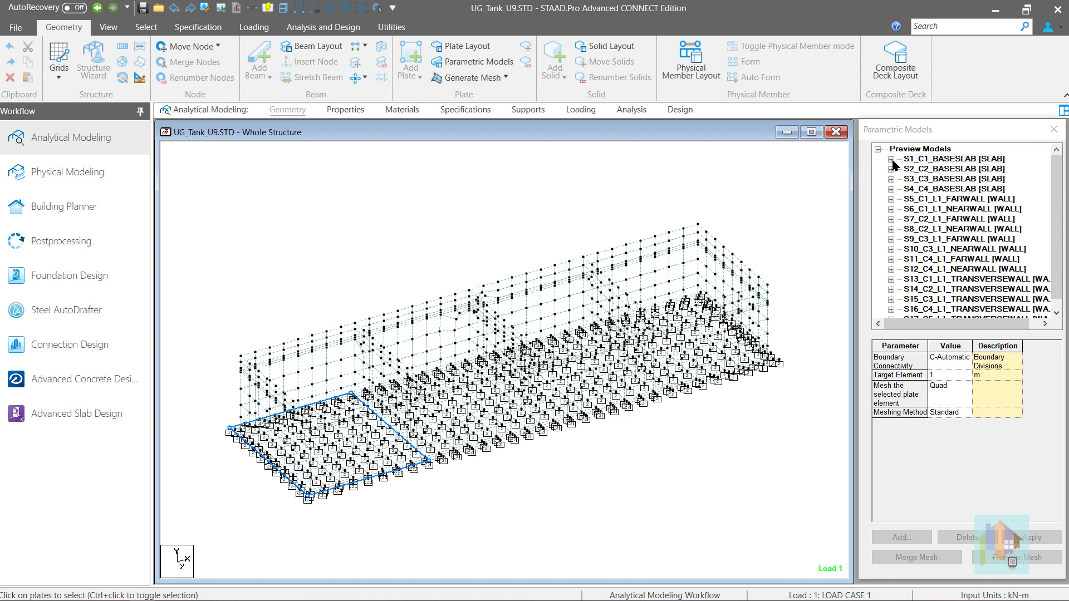
click(919, 169)
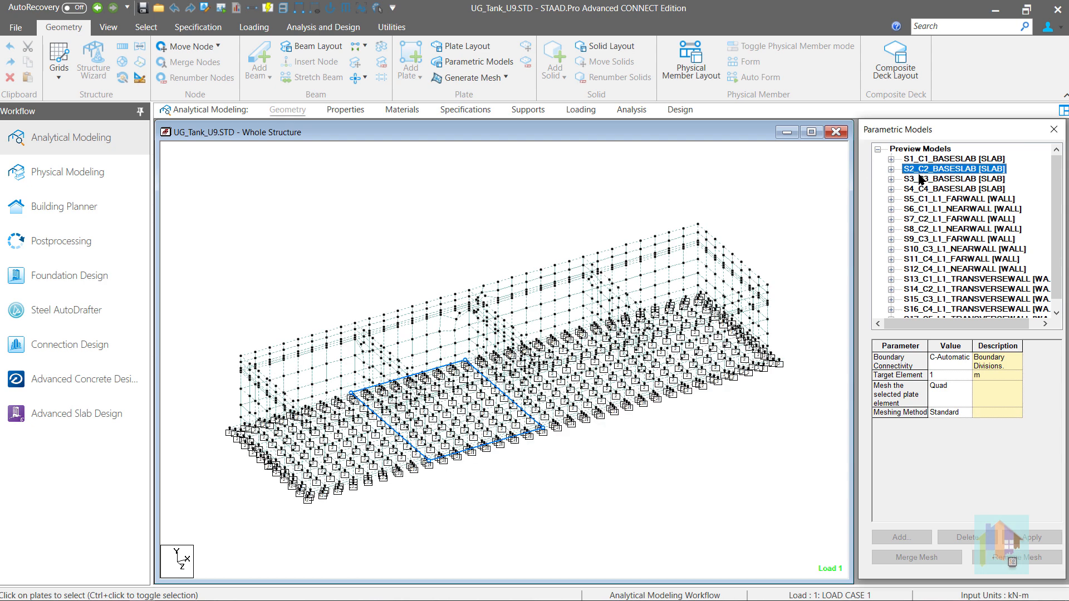
click(932, 199)
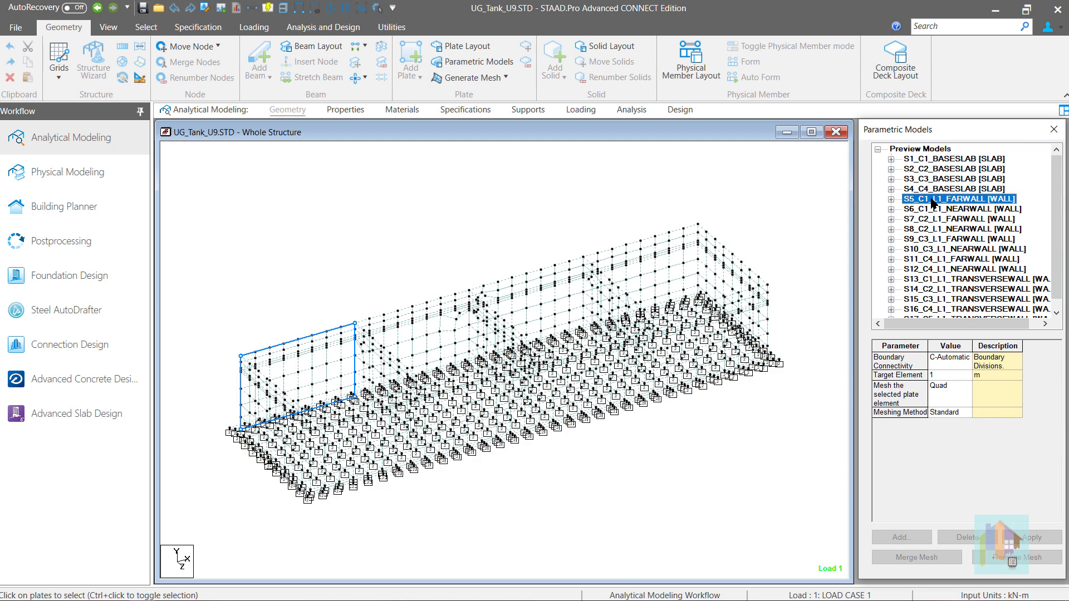
click(944, 270)
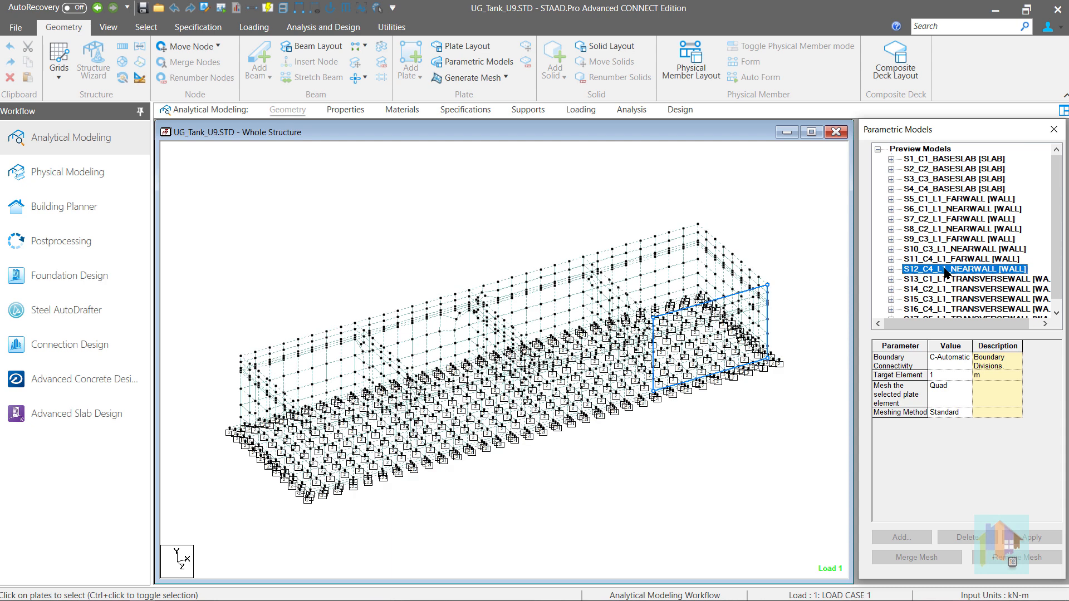
click(927, 290)
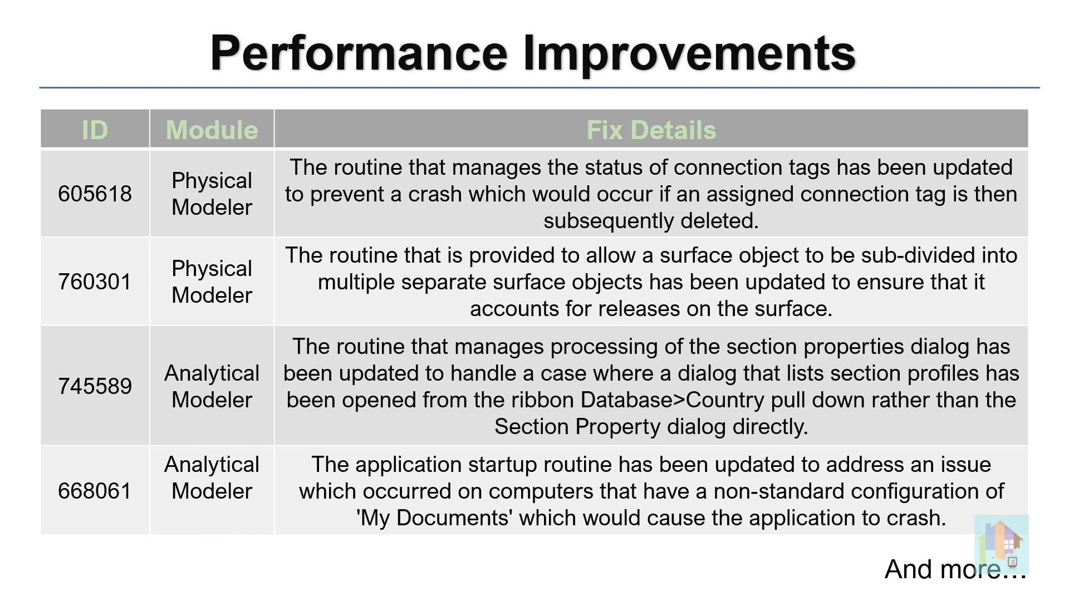
key(Right)
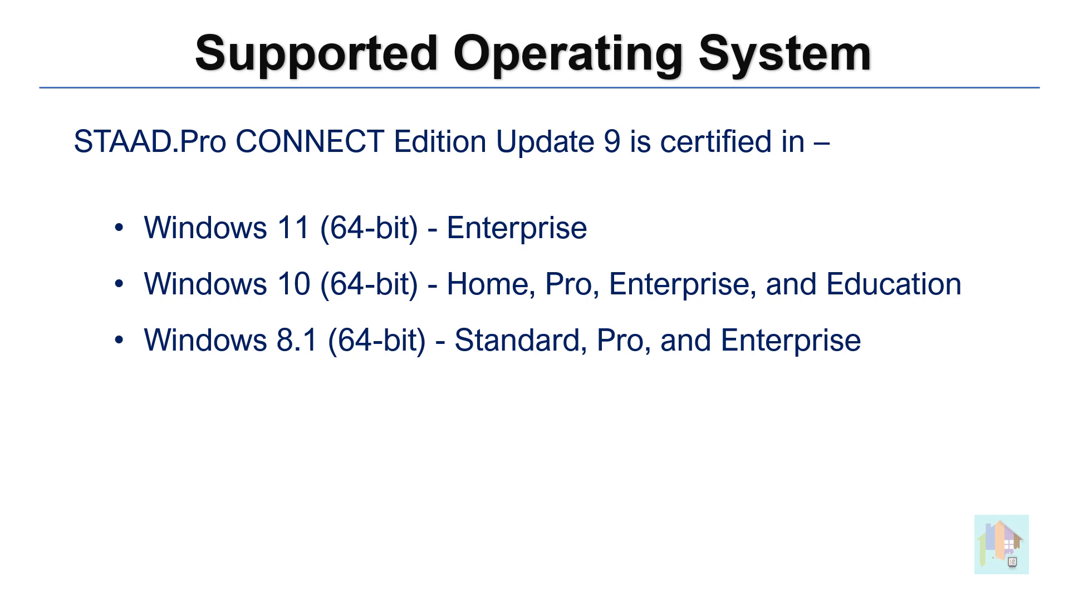
key(Right)
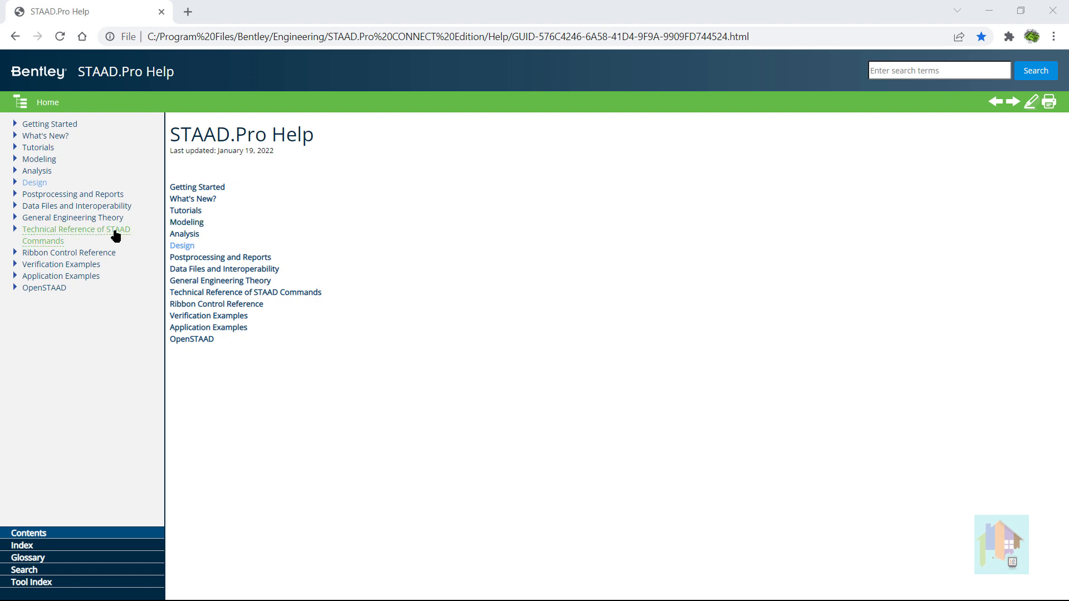
Open the IS 875 (Pt 3) 2015 Rectangular Clad Bldg 1 verification example in STAAD.Pro Help and read its details and validation.
click(15, 265)
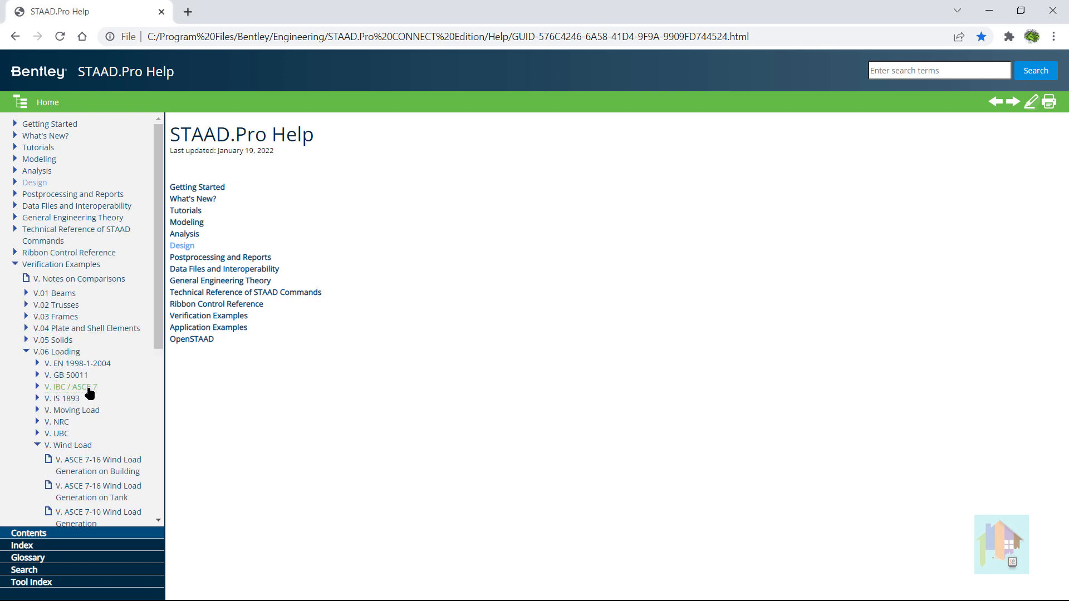
scroll(106, 390, down, 4)
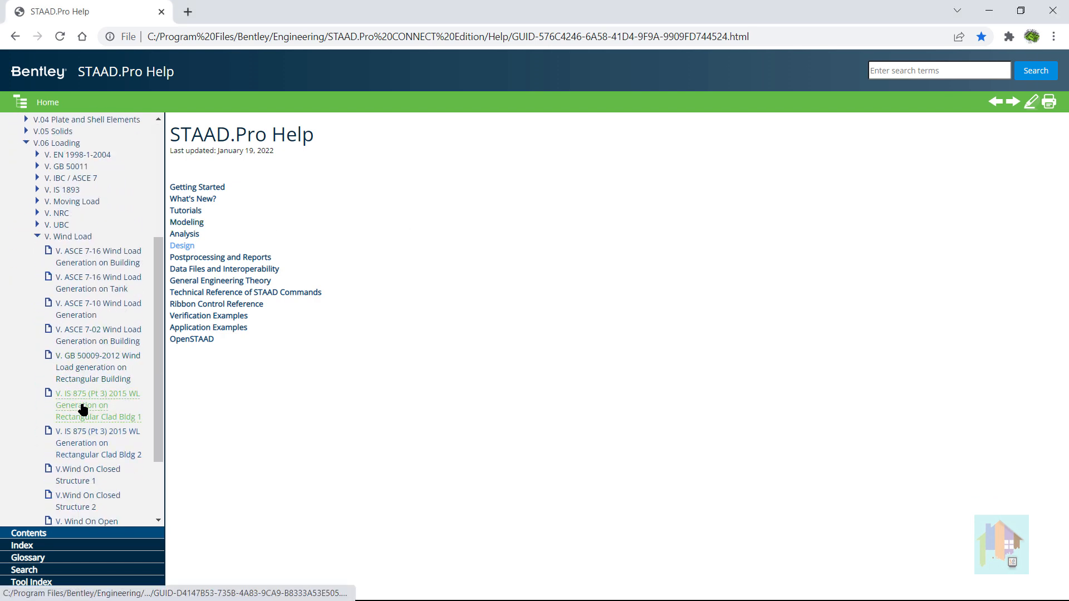
click(82, 410)
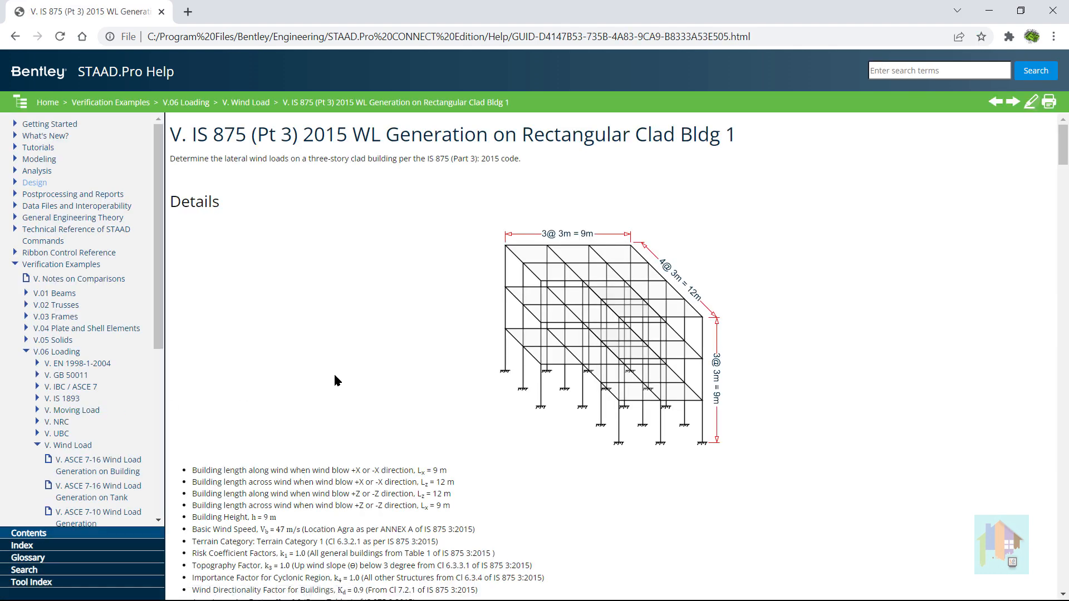
scroll(334, 374, down, 3)
scroll(334, 380, down, 3)
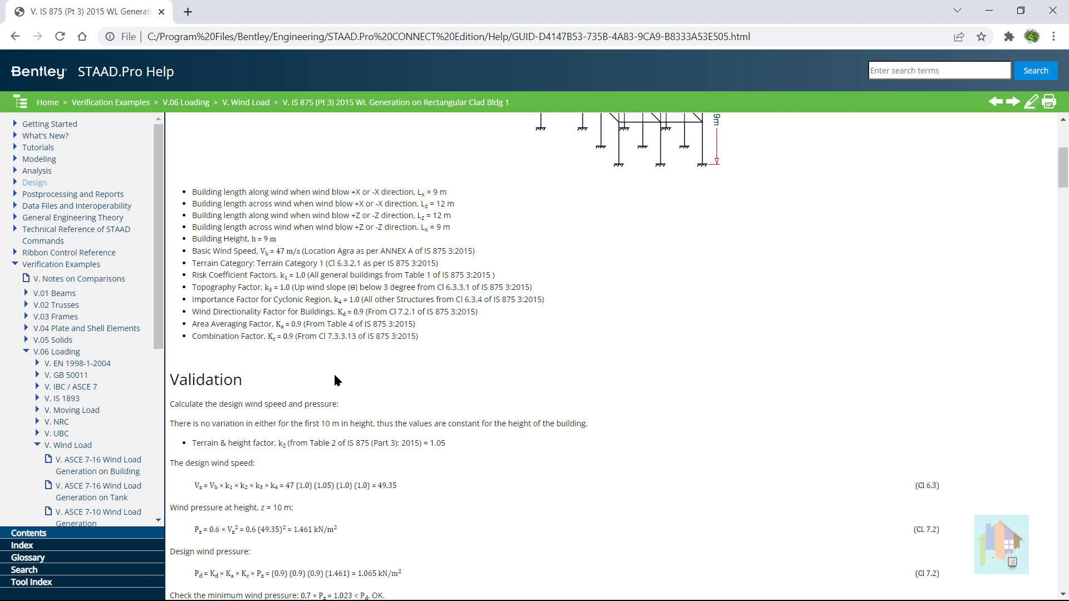
scroll(334, 379, down, 4)
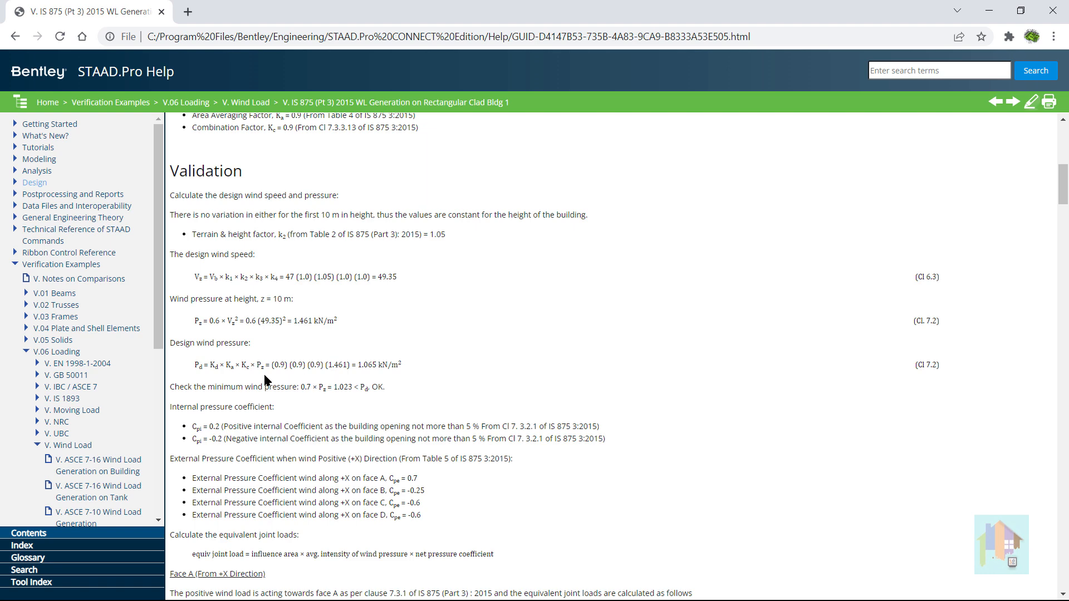
Open the IS 875 (Pt 3) 2015 Rectangular Clad Bldg 2 verification example and read its building data and wind pressure validation.
scroll(139, 384, down, 4)
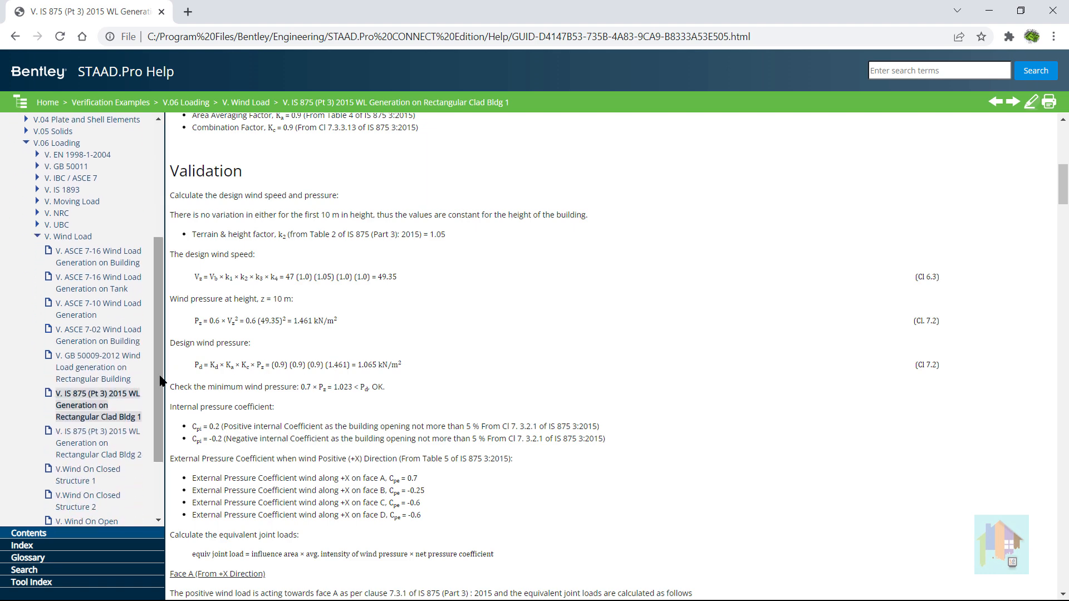
click(101, 432)
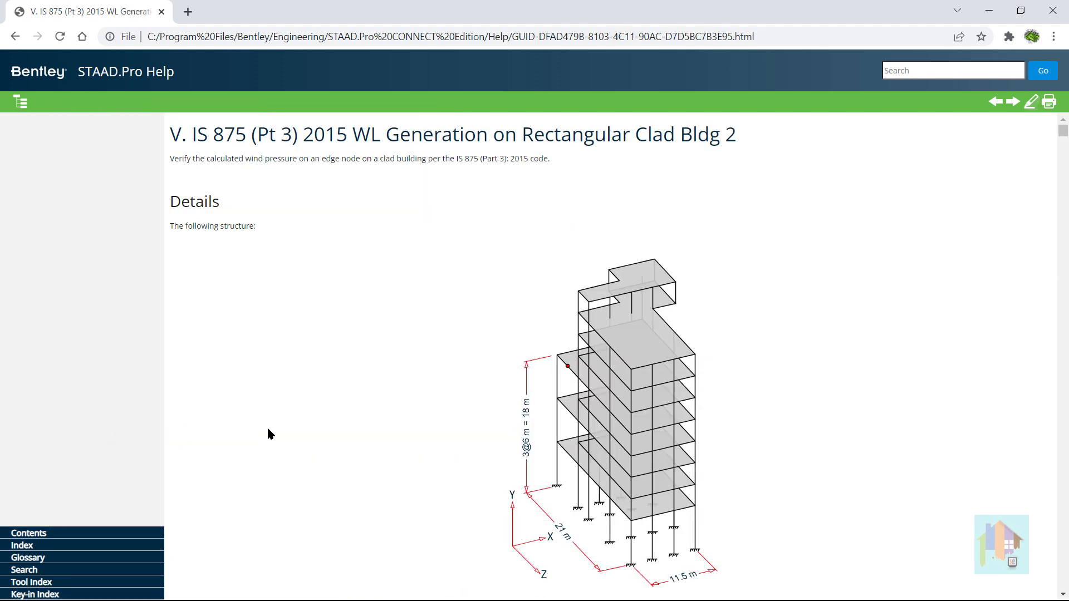
scroll(267, 433, down, 4)
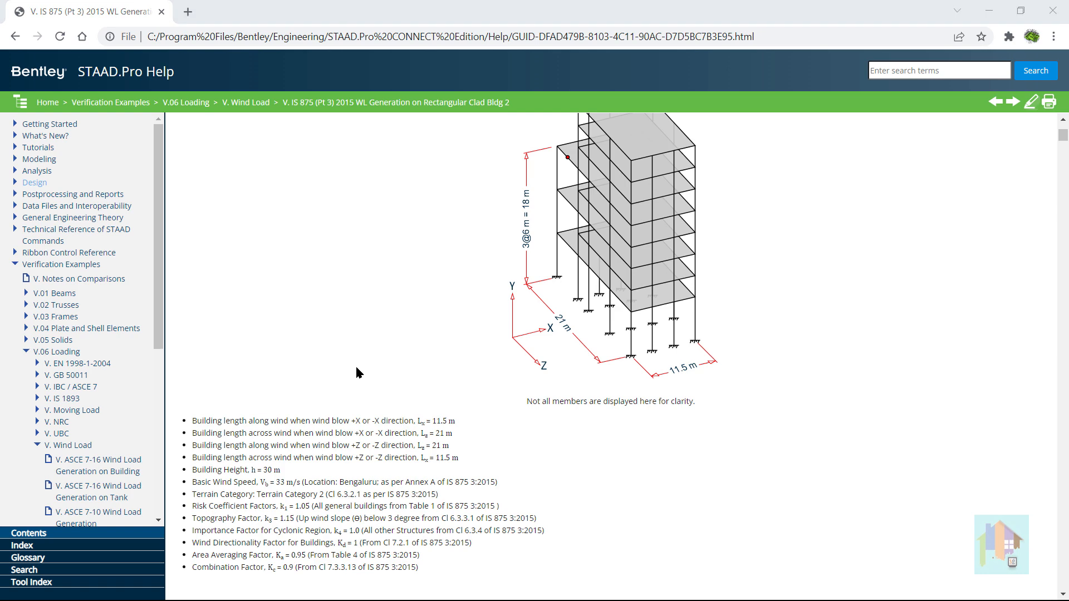
scroll(355, 365, down, 6)
scroll(356, 371, down, 2)
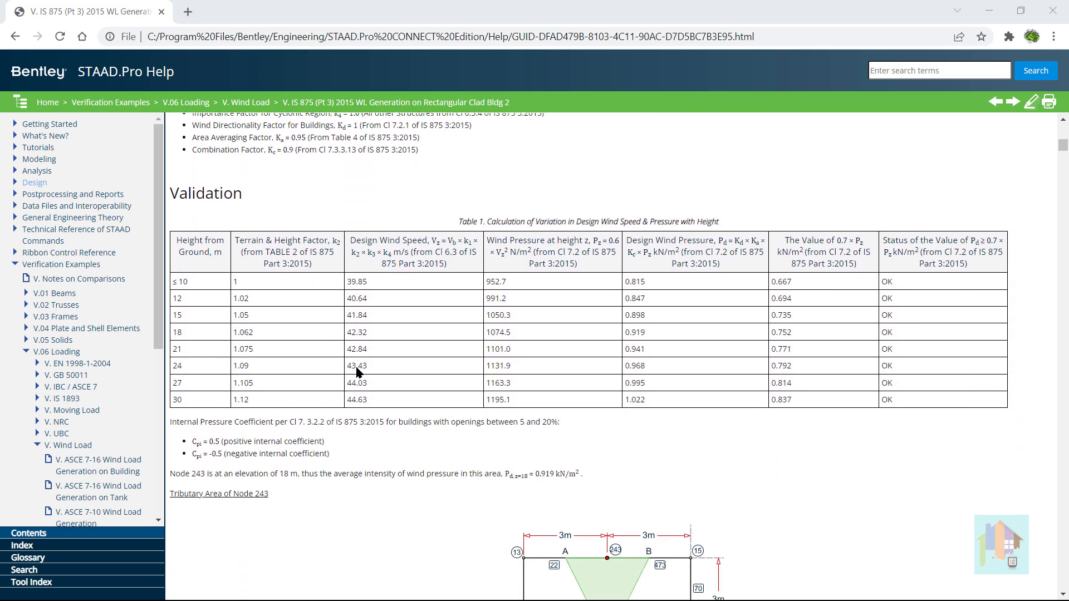
scroll(356, 370, down, 1)
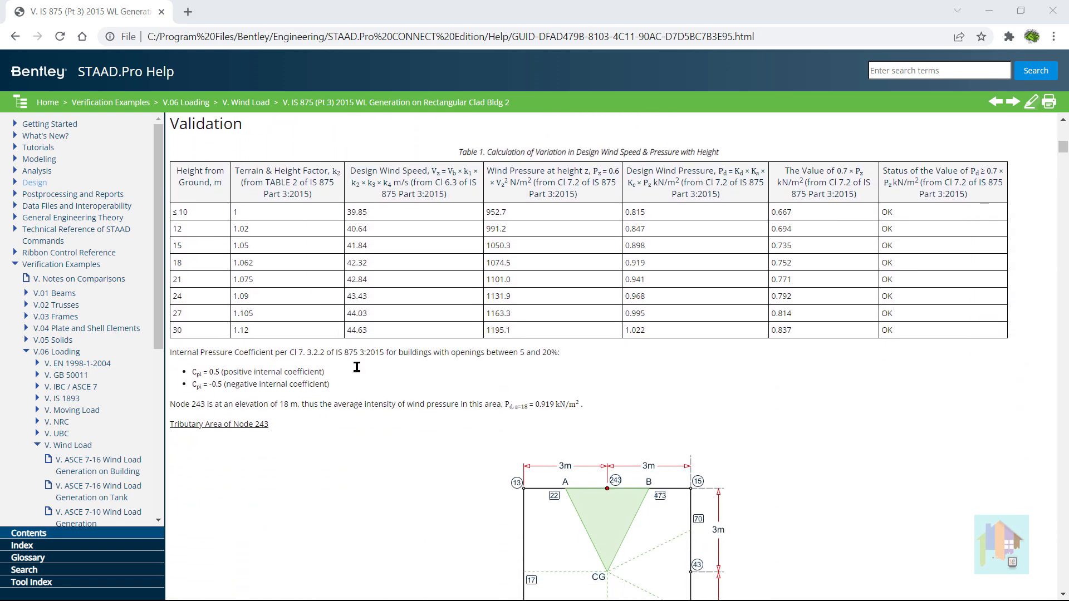